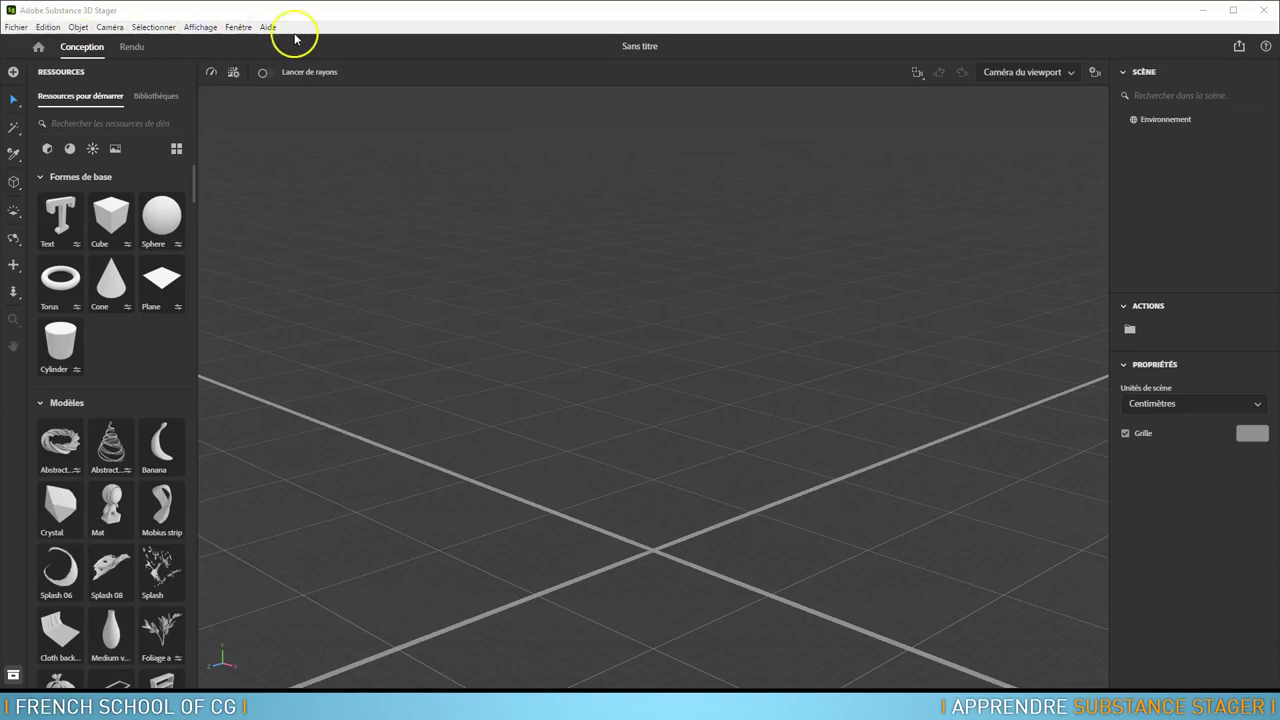
pyautogui.click(15, 27)
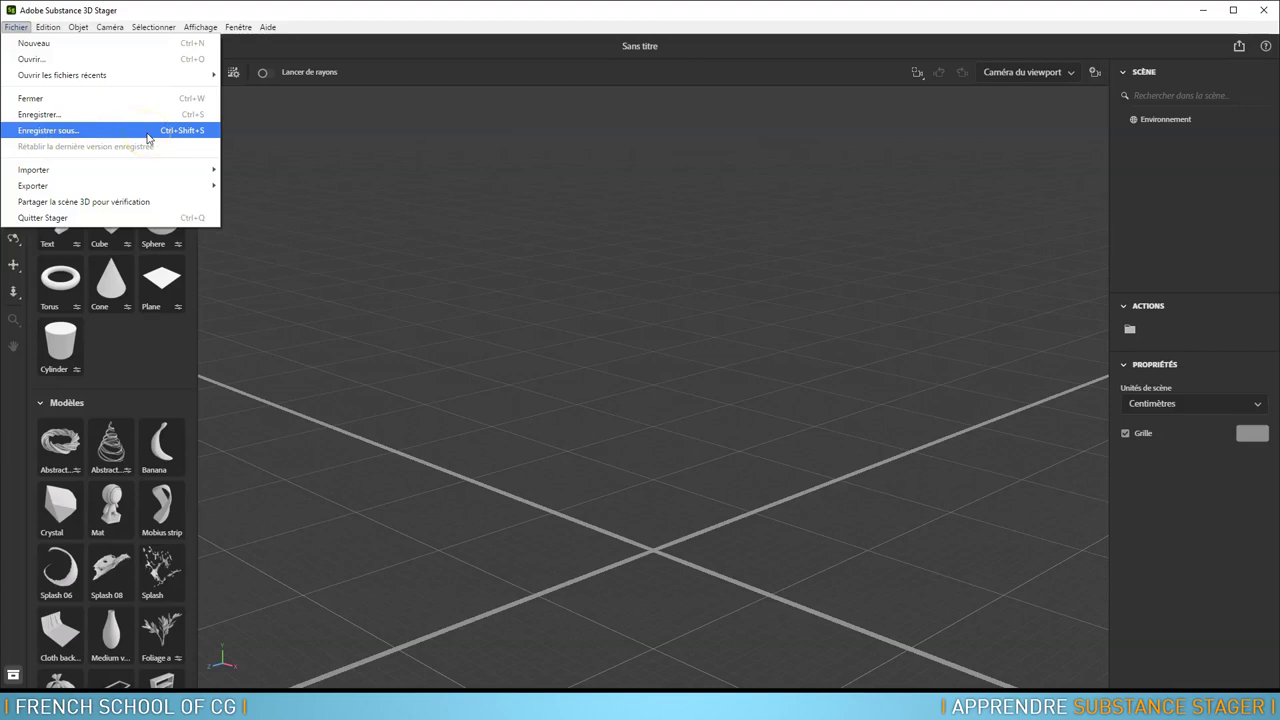
pyautogui.moveTo(107, 170)
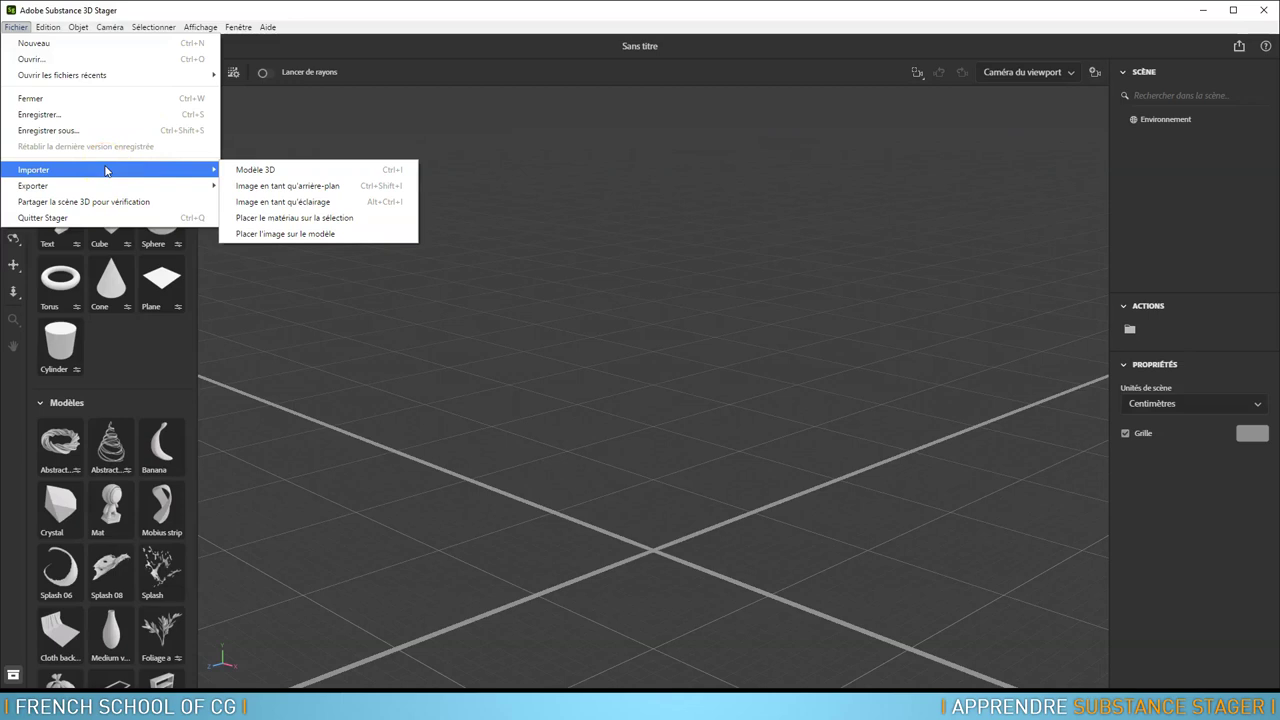
pyautogui.click(297, 204)
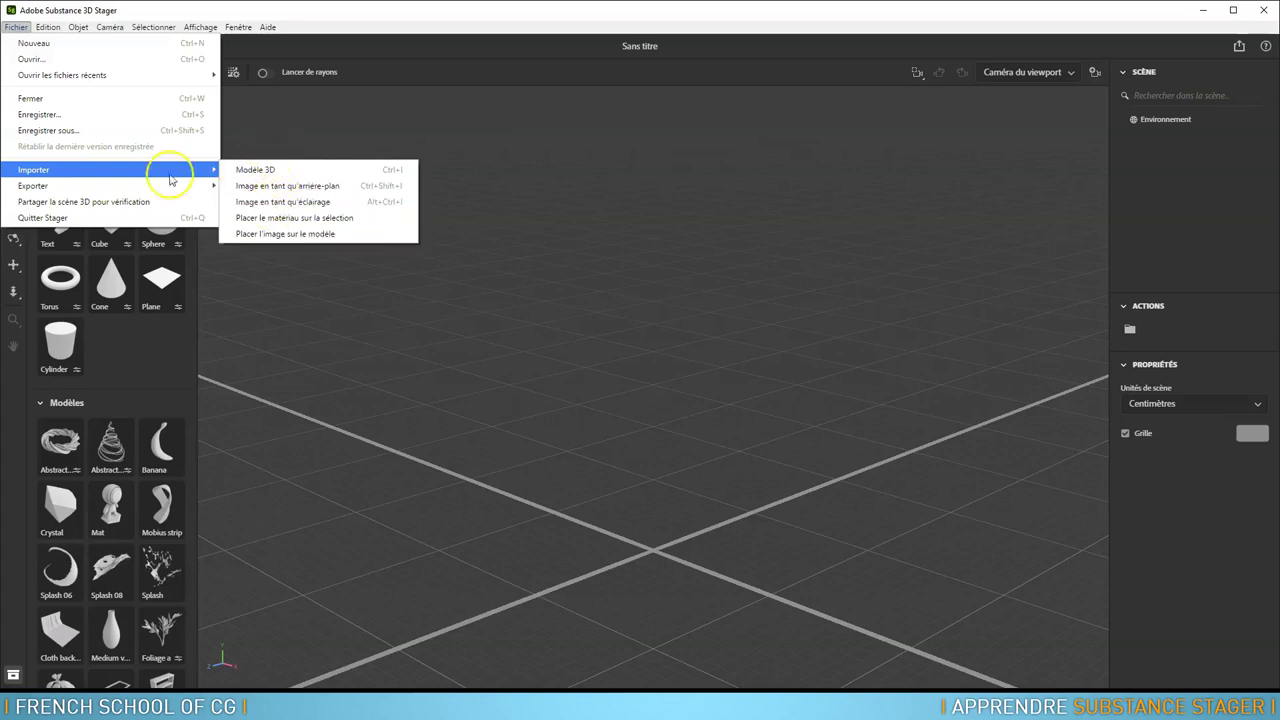
pyautogui.moveTo(130, 189)
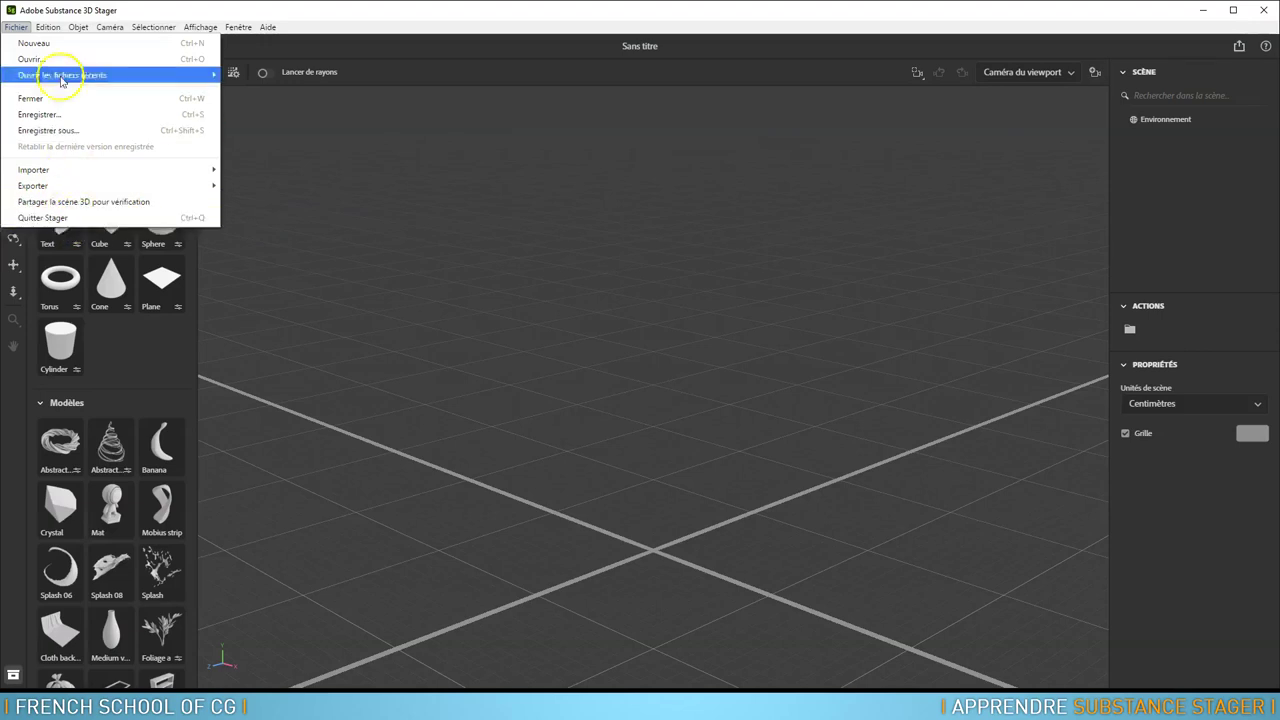
# Step: Examine the keyboard shortcut preferences and the general preferences for language, theme and interface spacing
pyautogui.click(52, 28)
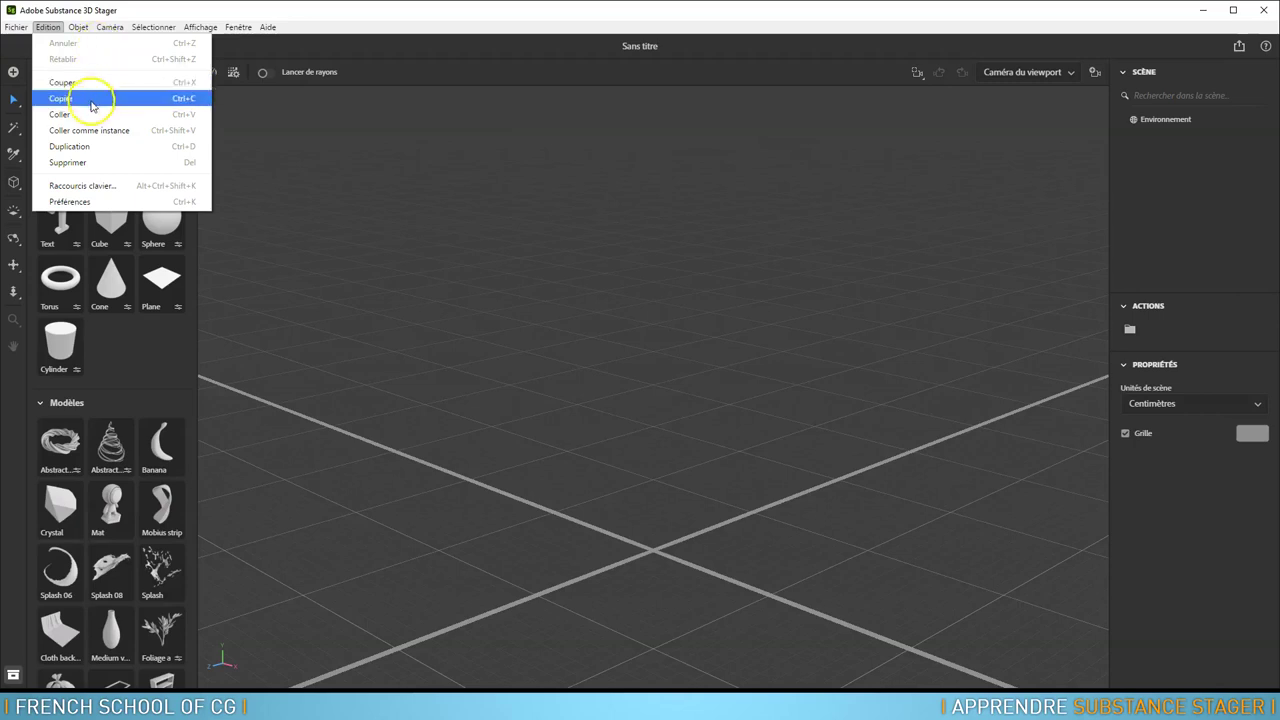
pyautogui.click(85, 186)
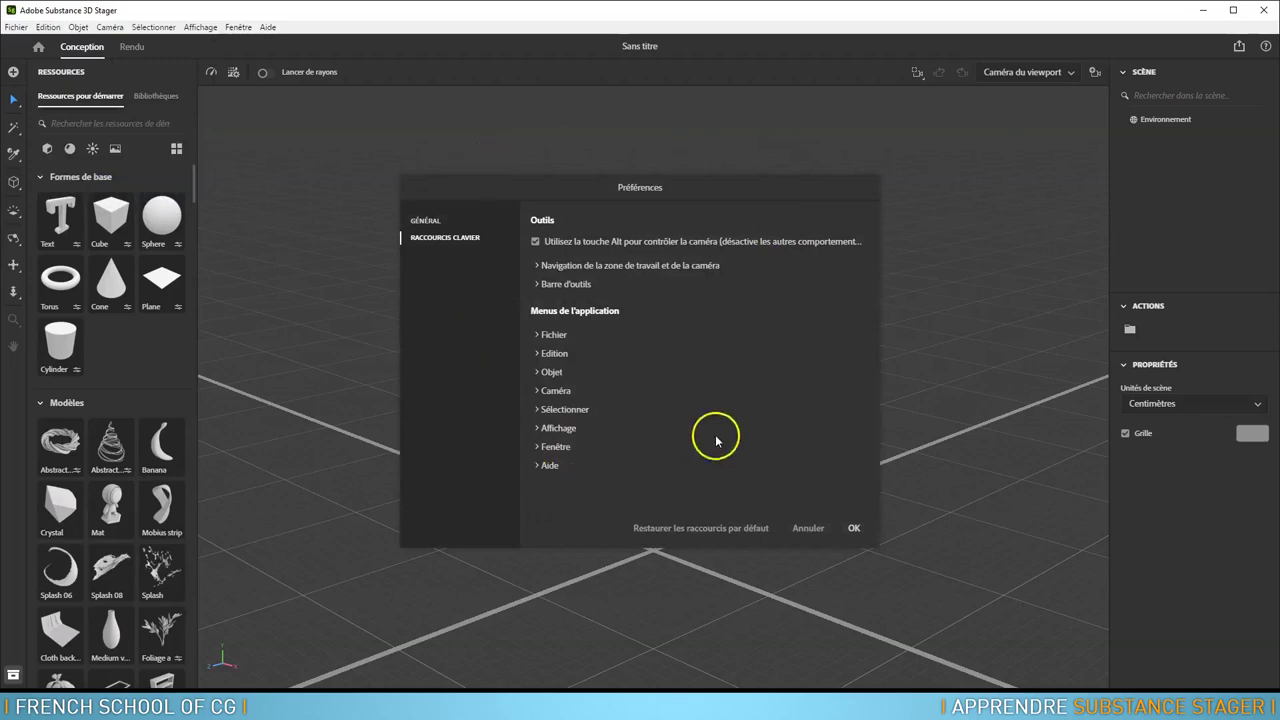
pyautogui.click(816, 528)
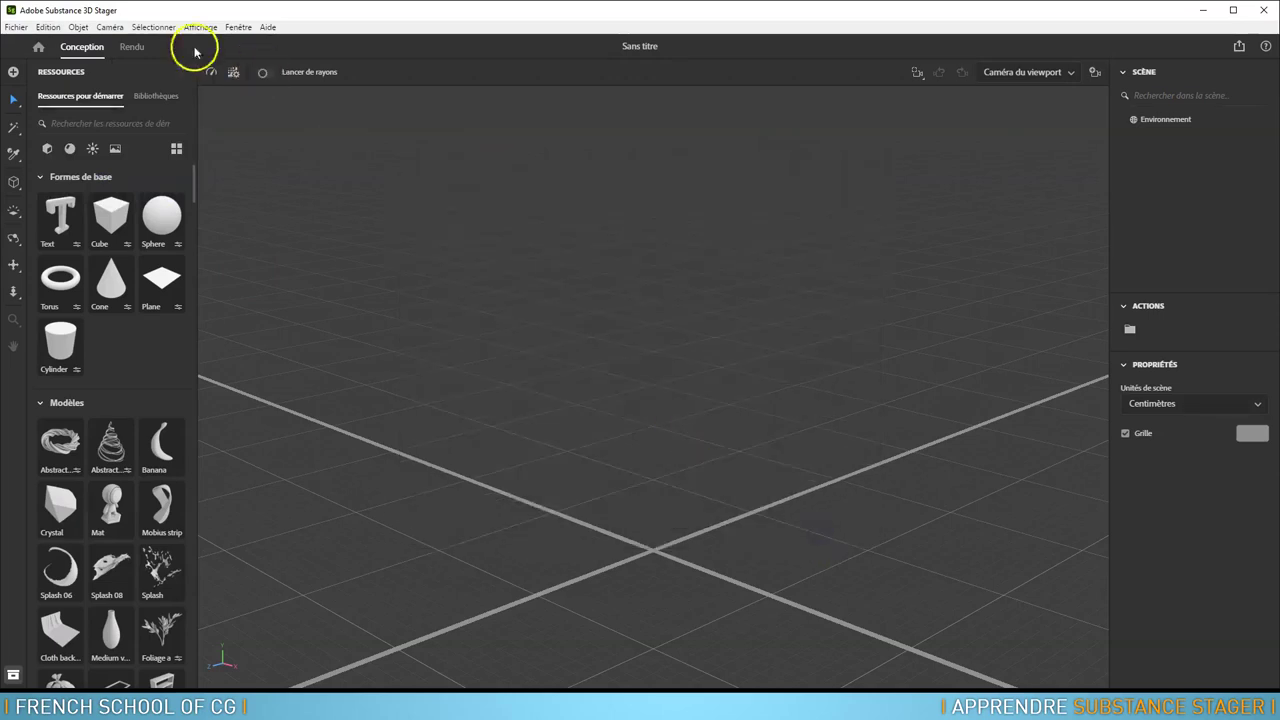
pyautogui.click(47, 27)
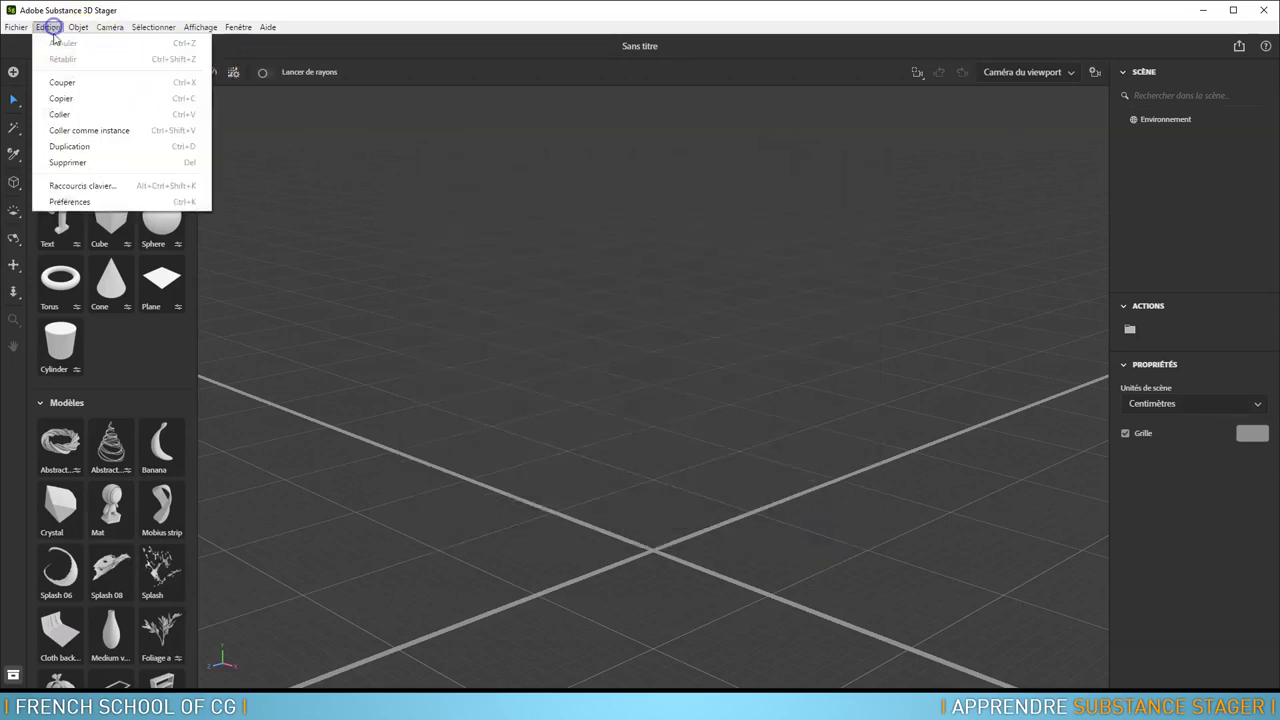
pyautogui.click(70, 202)
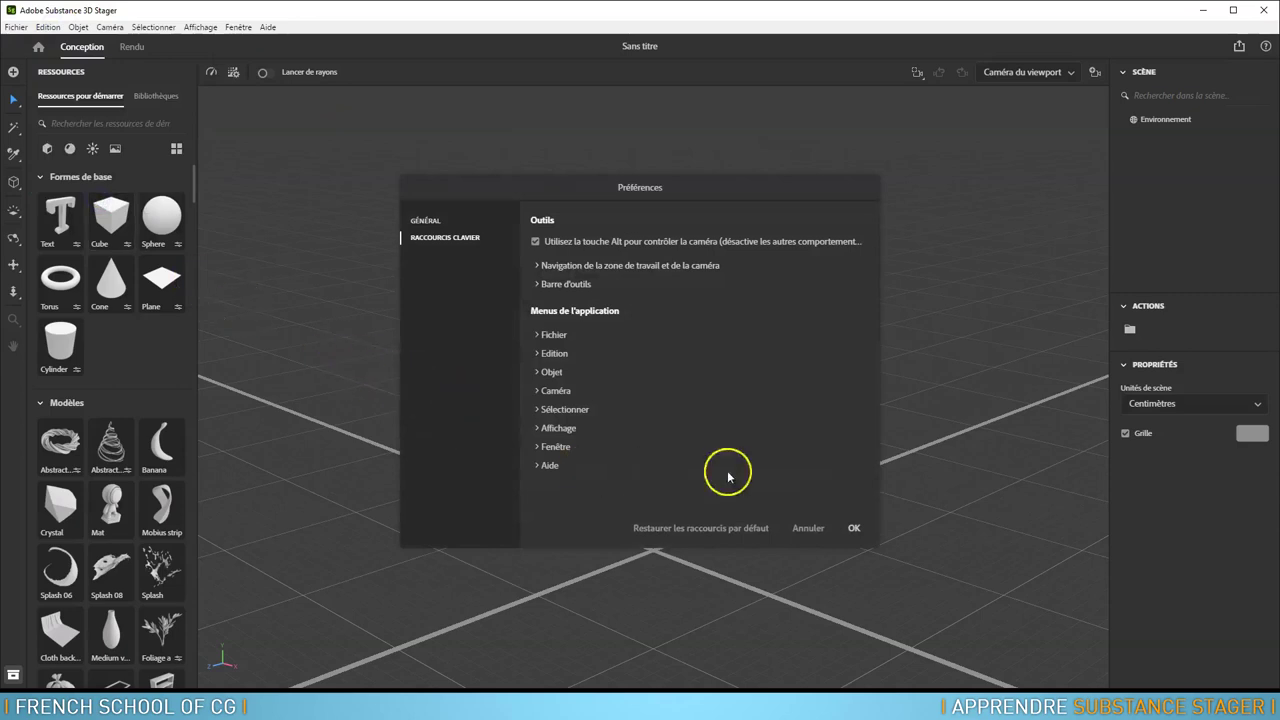
pyautogui.click(432, 222)
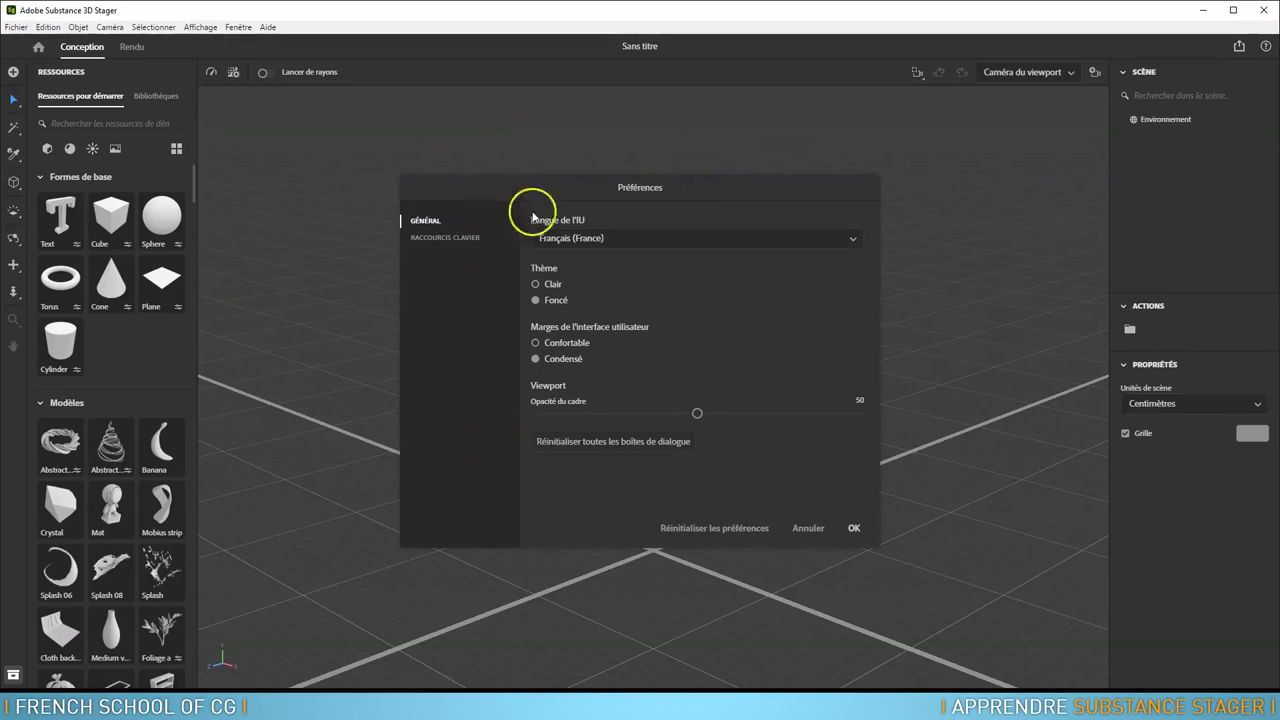
pyautogui.click(424, 240)
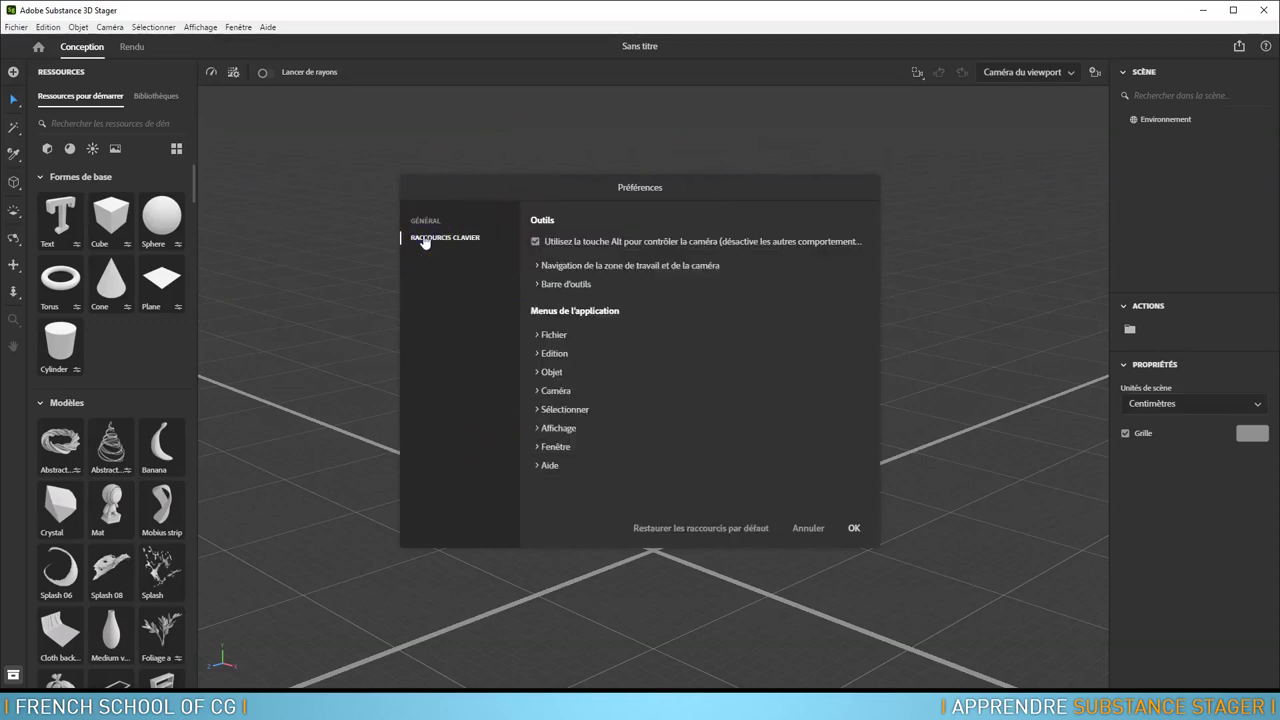
pyautogui.click(52, 27)
pyautogui.click(717, 197)
pyautogui.click(428, 221)
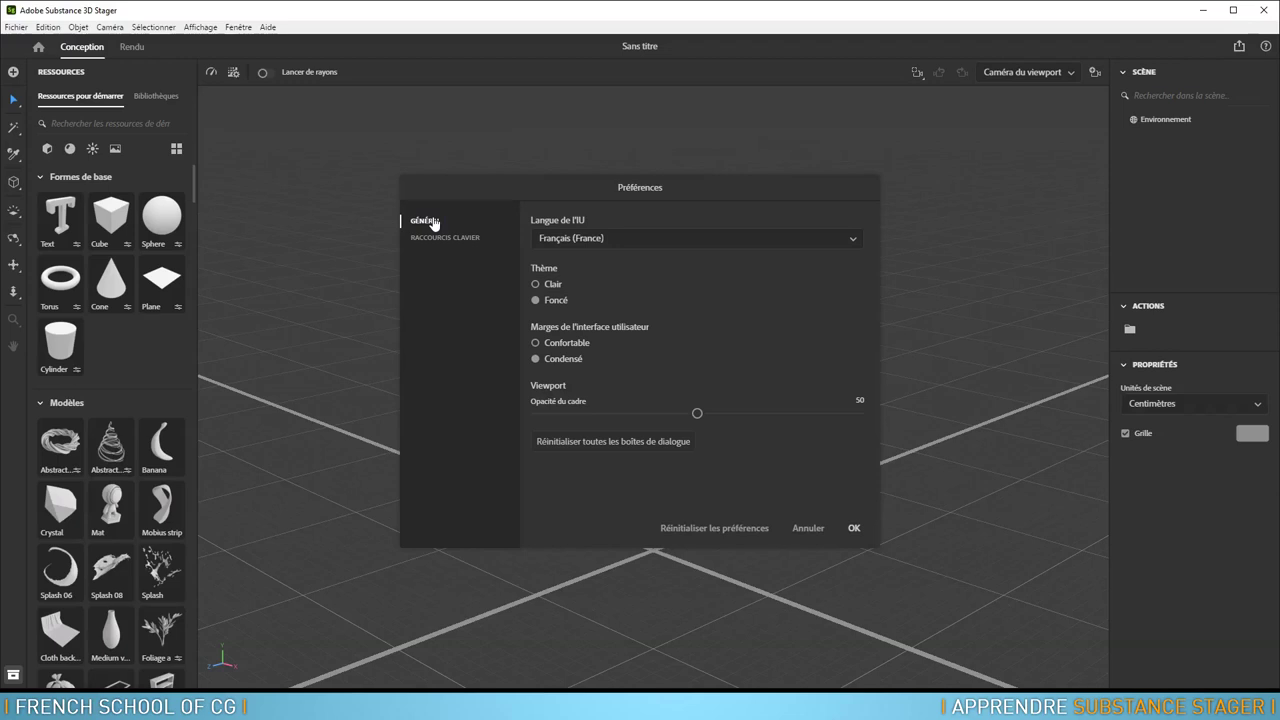
# Step: Switch the interface language to English (United States) and return it to Français (France)
pyautogui.click(624, 244)
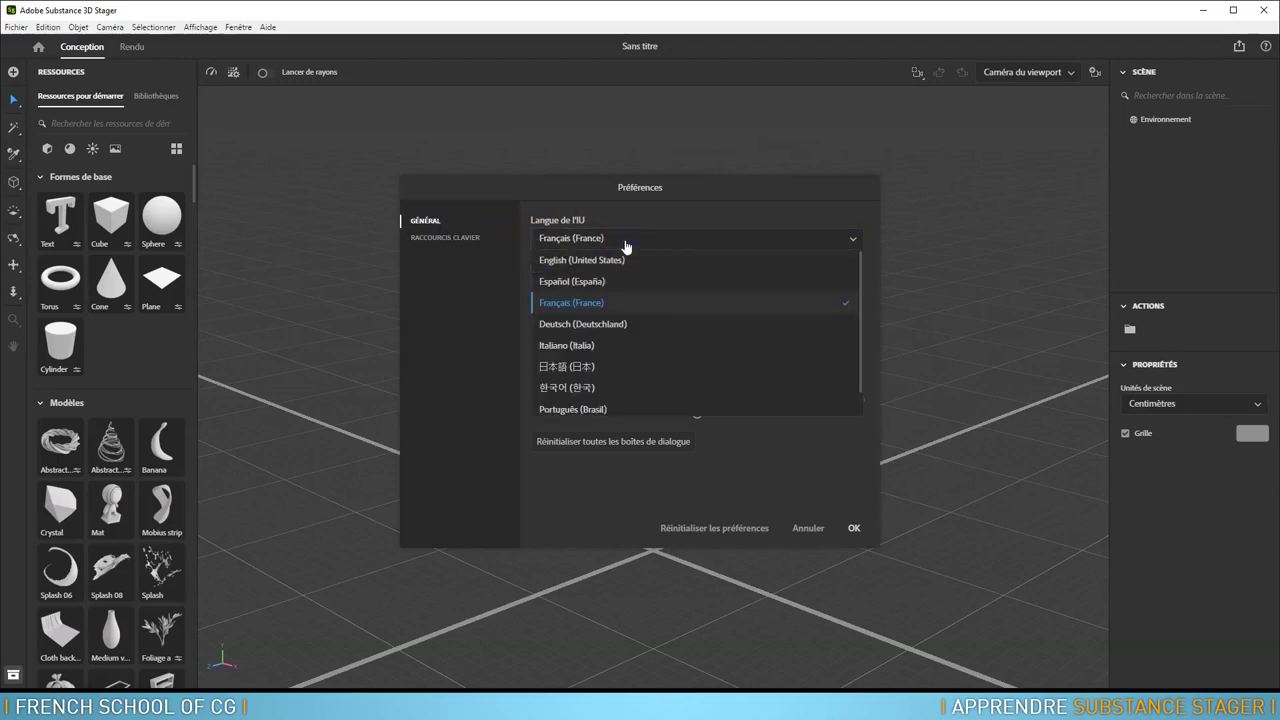
pyautogui.click(596, 262)
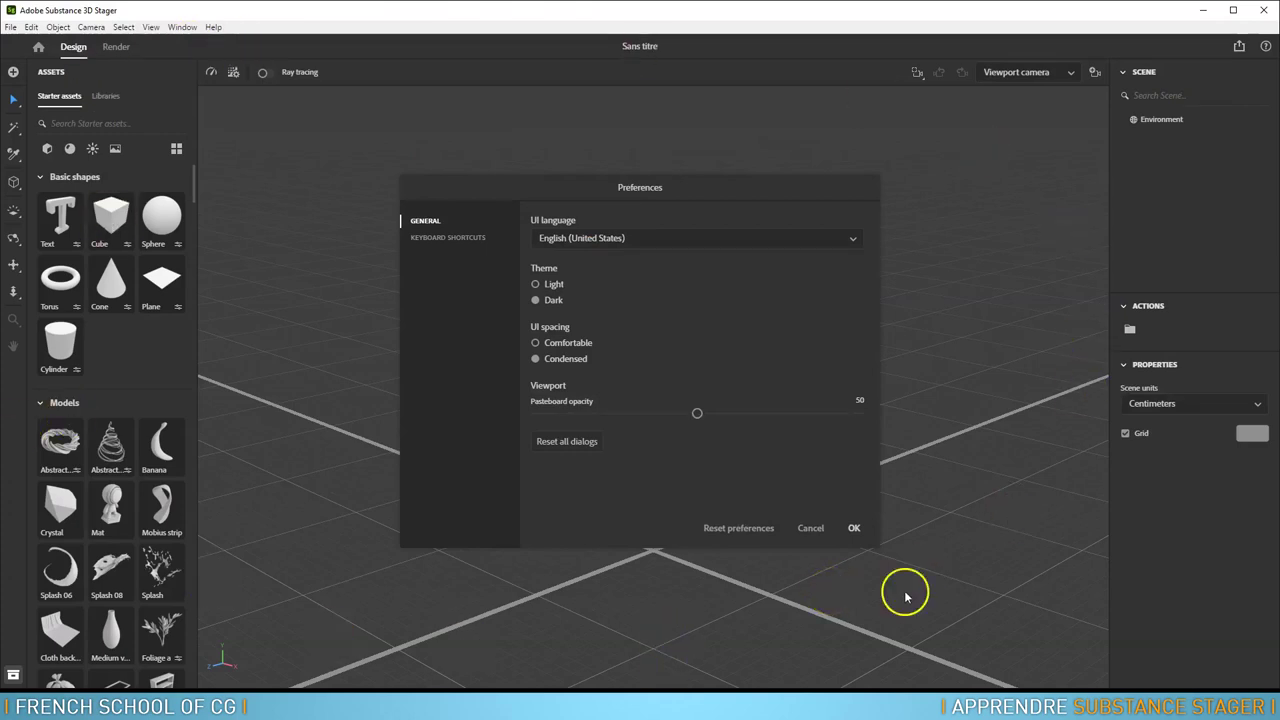
pyautogui.click(645, 240)
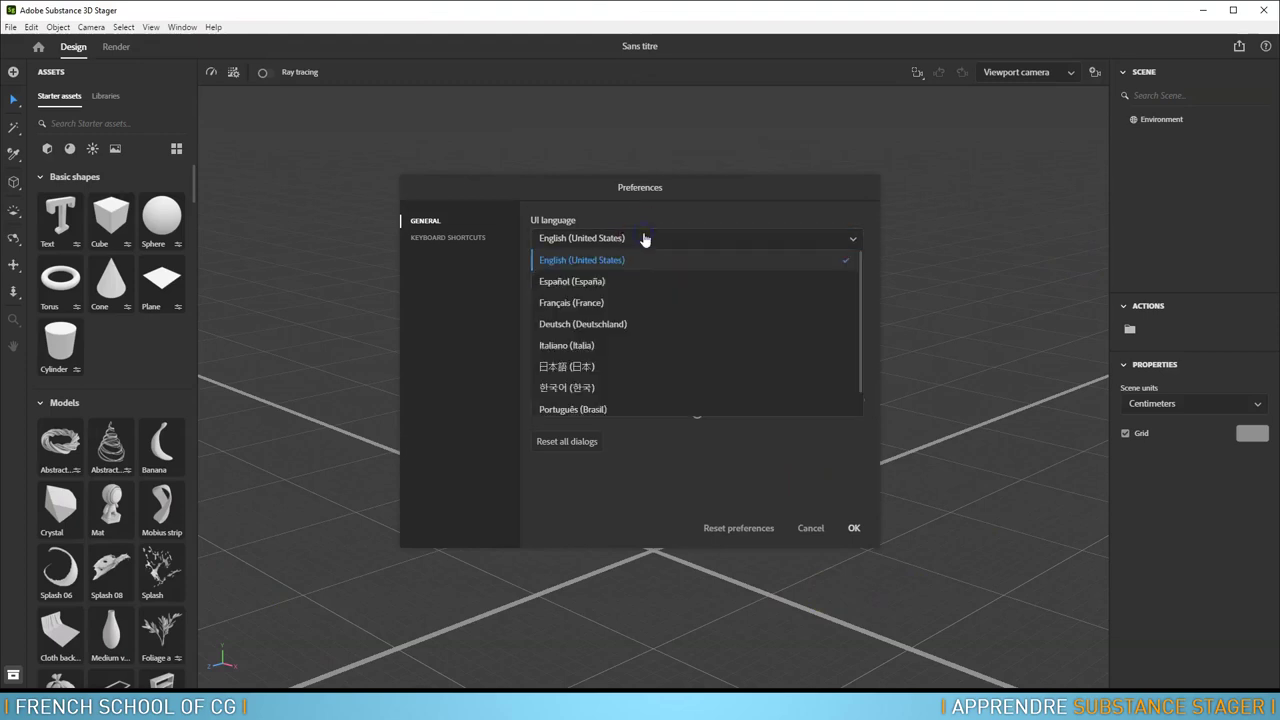
pyautogui.click(596, 302)
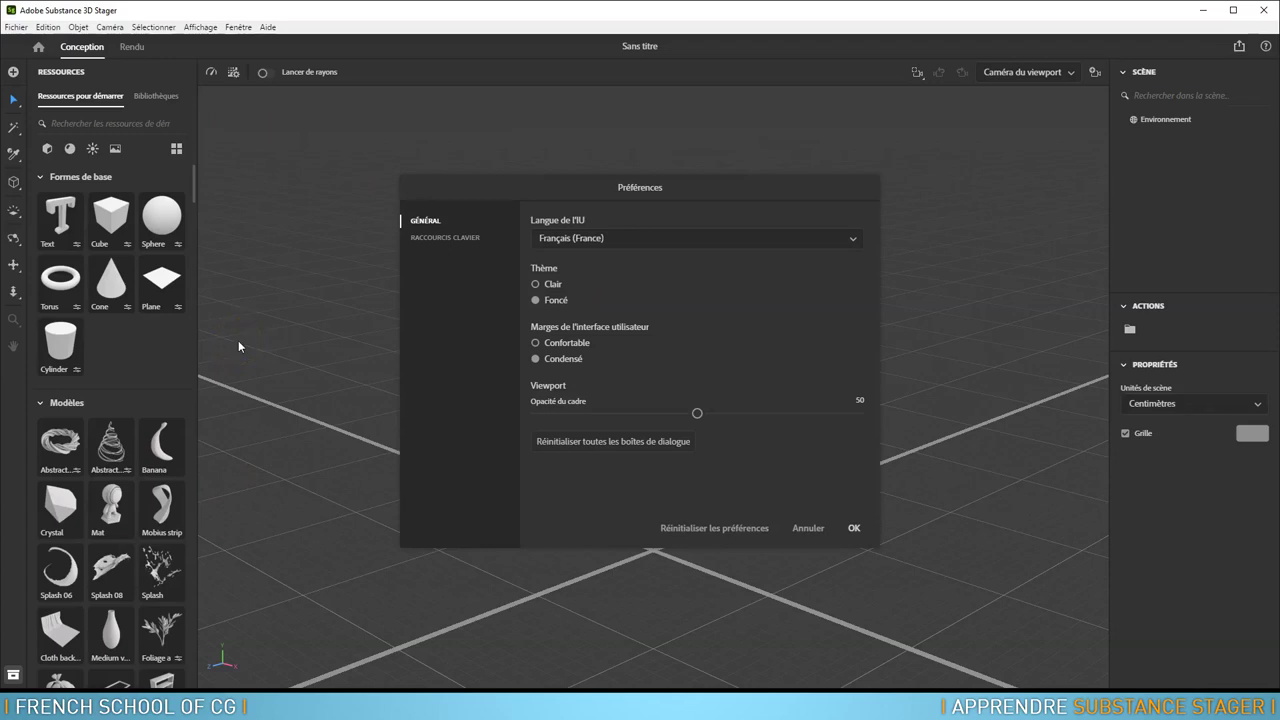
# Step: Try the Clair theme before returning to Foncé, and compare the Confortable and Condensé interface margins
pyautogui.click(535, 285)
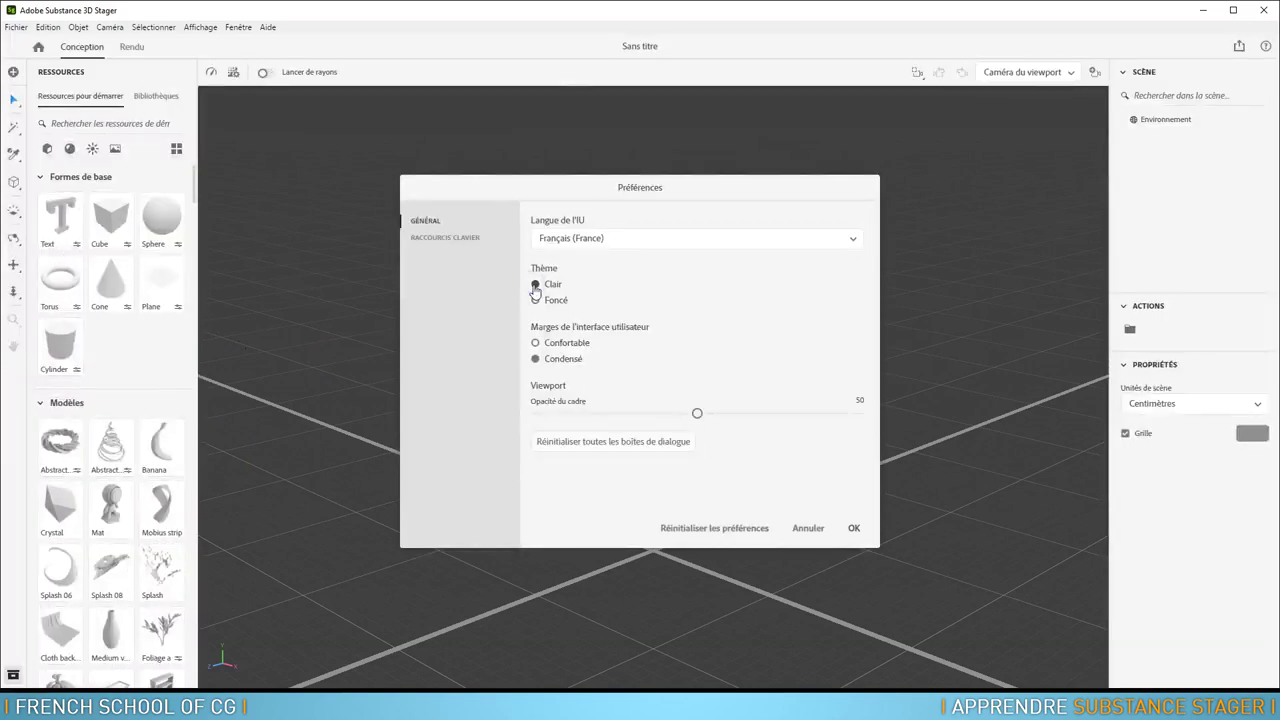
pyautogui.click(535, 300)
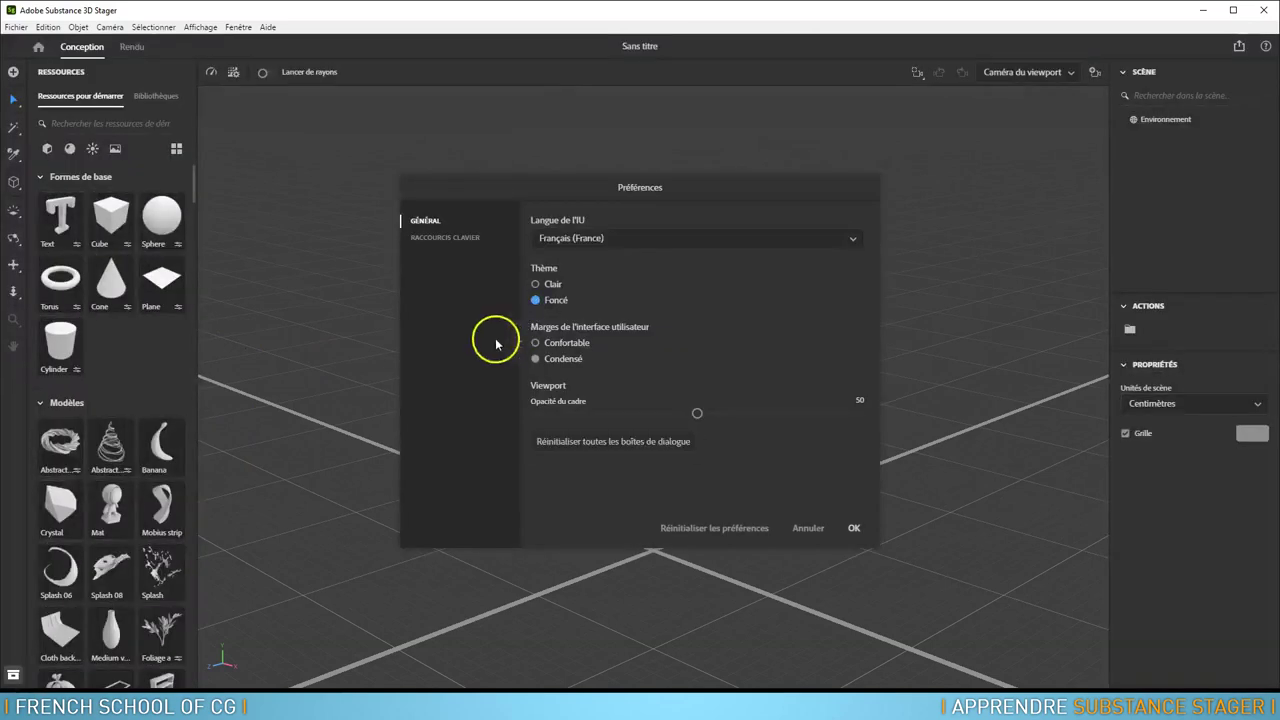
pyautogui.click(535, 343)
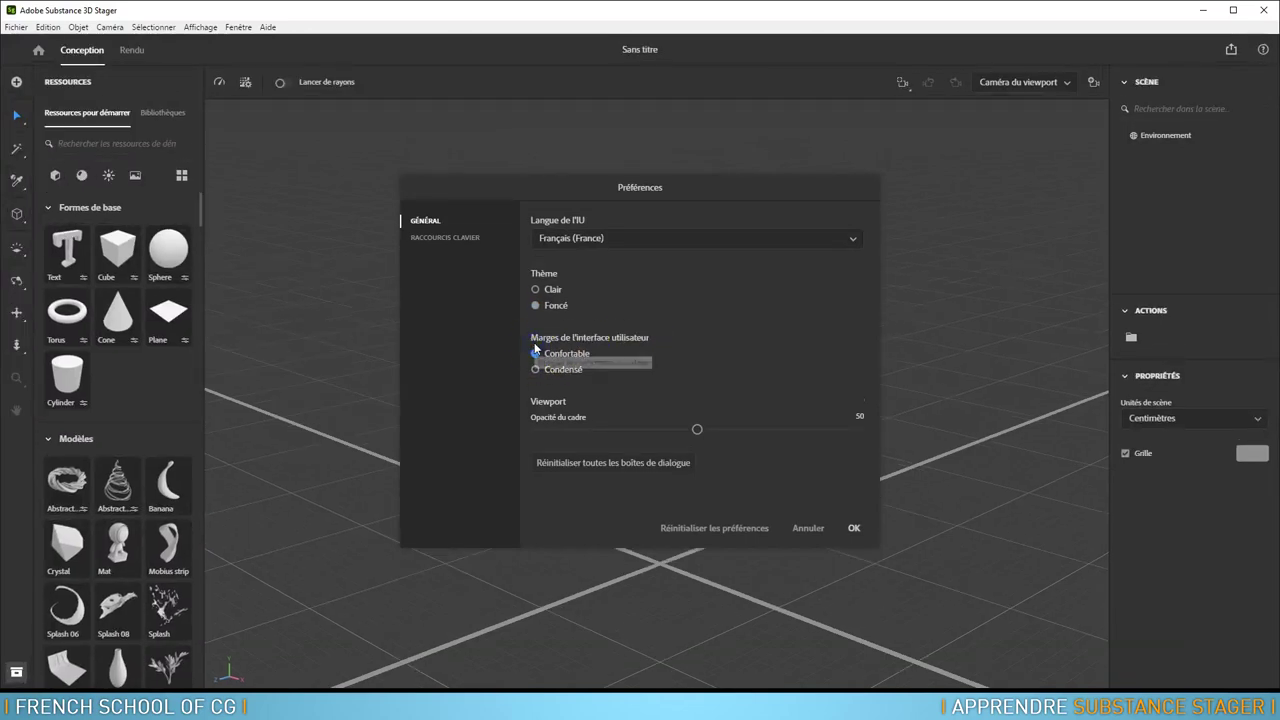
pyautogui.click(535, 369)
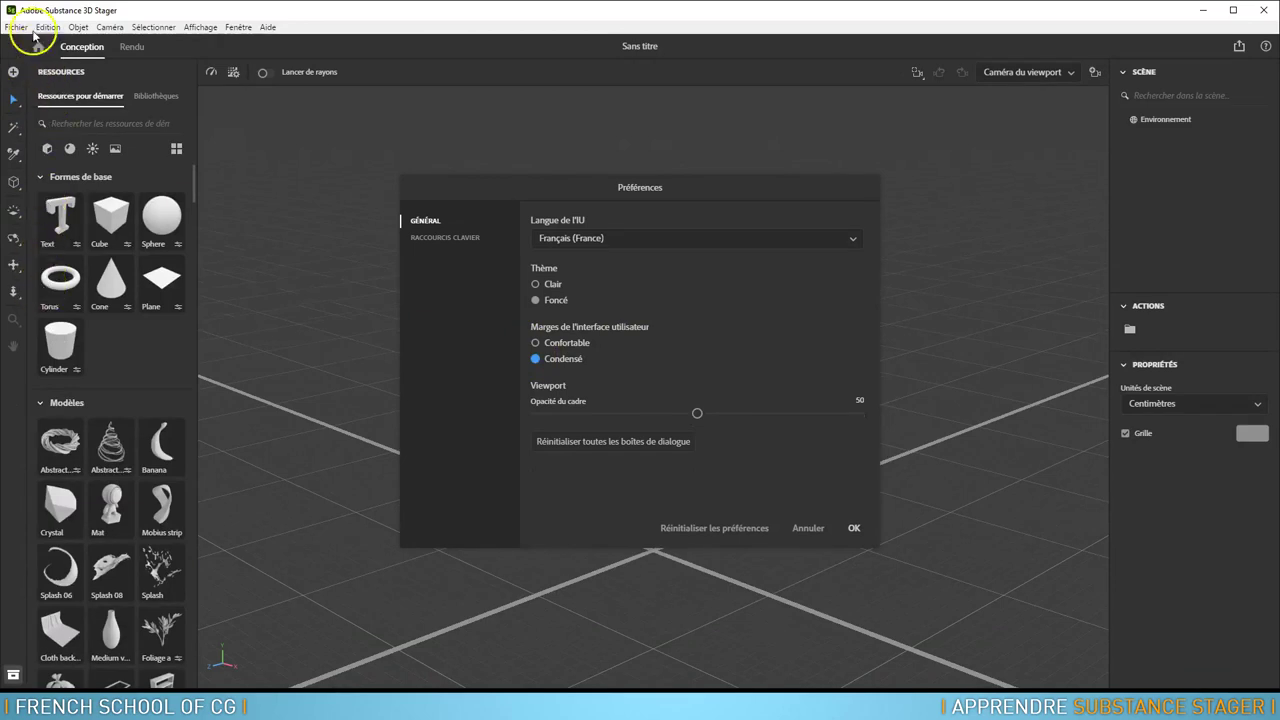
pyautogui.click(549, 347)
pyautogui.click(536, 343)
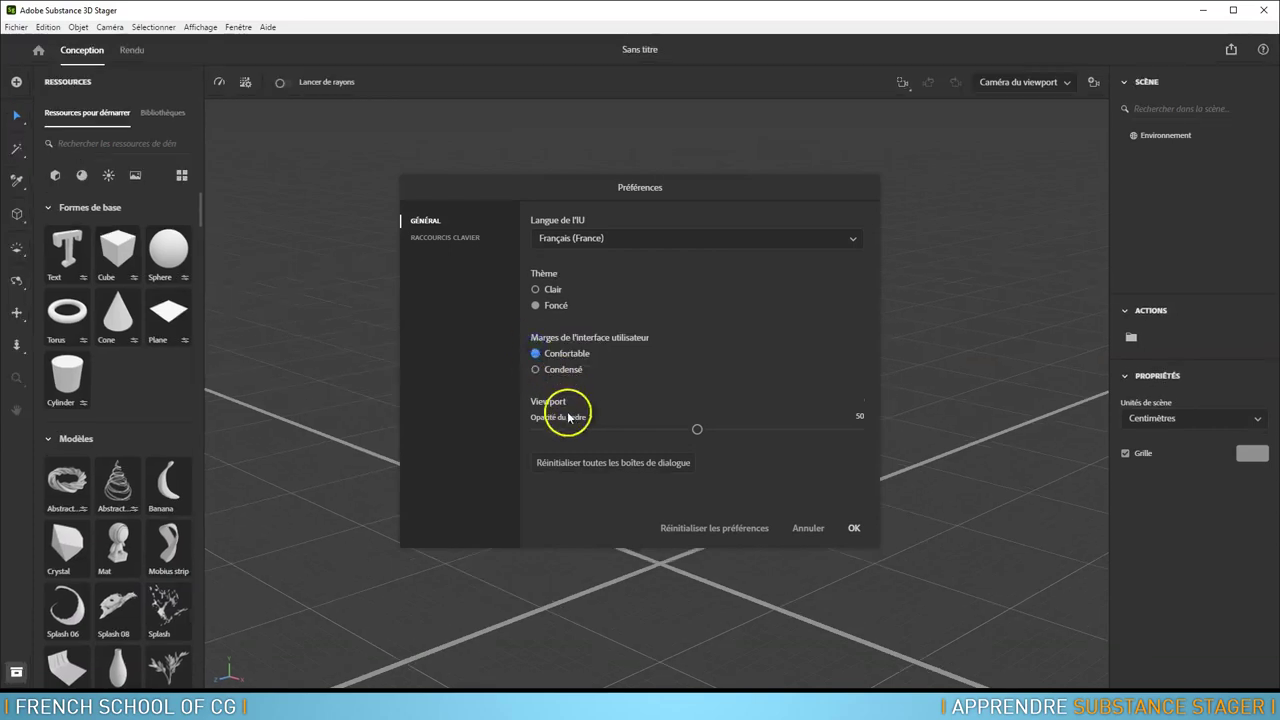
pyautogui.moveTo(697, 430)
pyautogui.mouseDown()
pyautogui.moveTo(547, 432)
pyautogui.moveTo(817, 436)
pyautogui.moveTo(698, 436)
pyautogui.mouseUp()
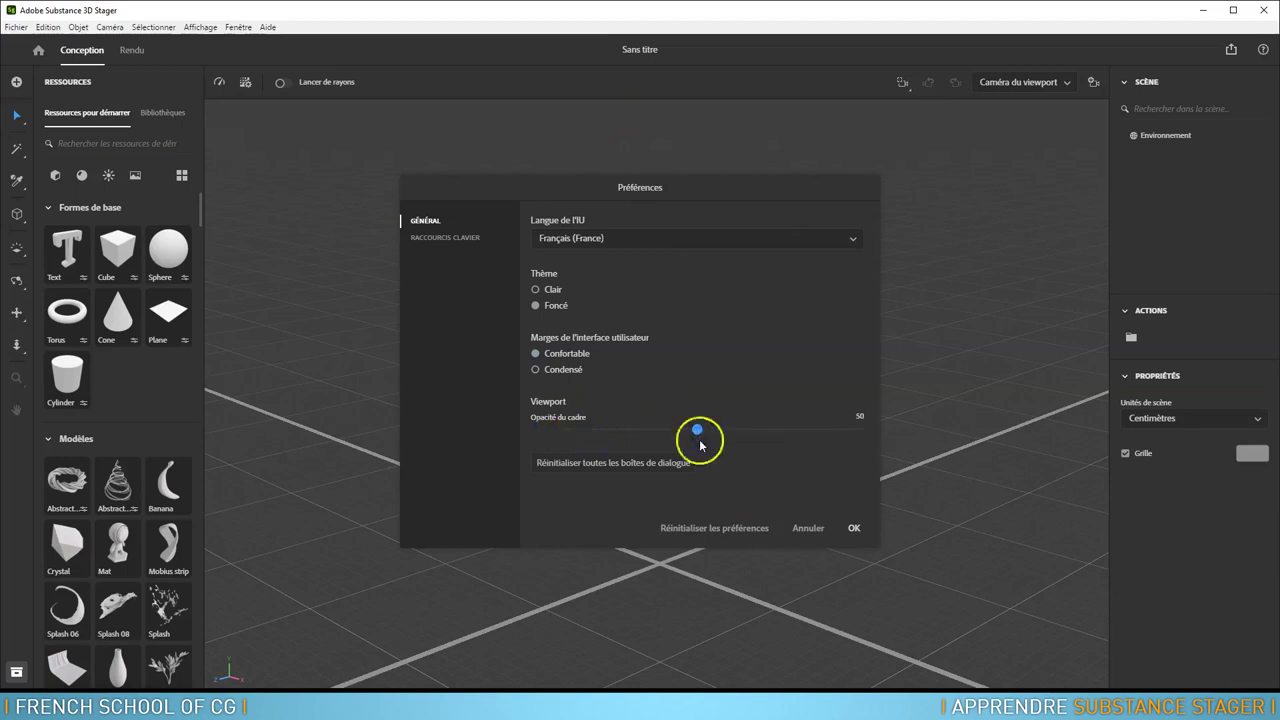
# Step: Reset all dialog boxes and restore the preferences to their defaults
pyautogui.click(623, 465)
pyautogui.click(613, 470)
pyautogui.click(727, 528)
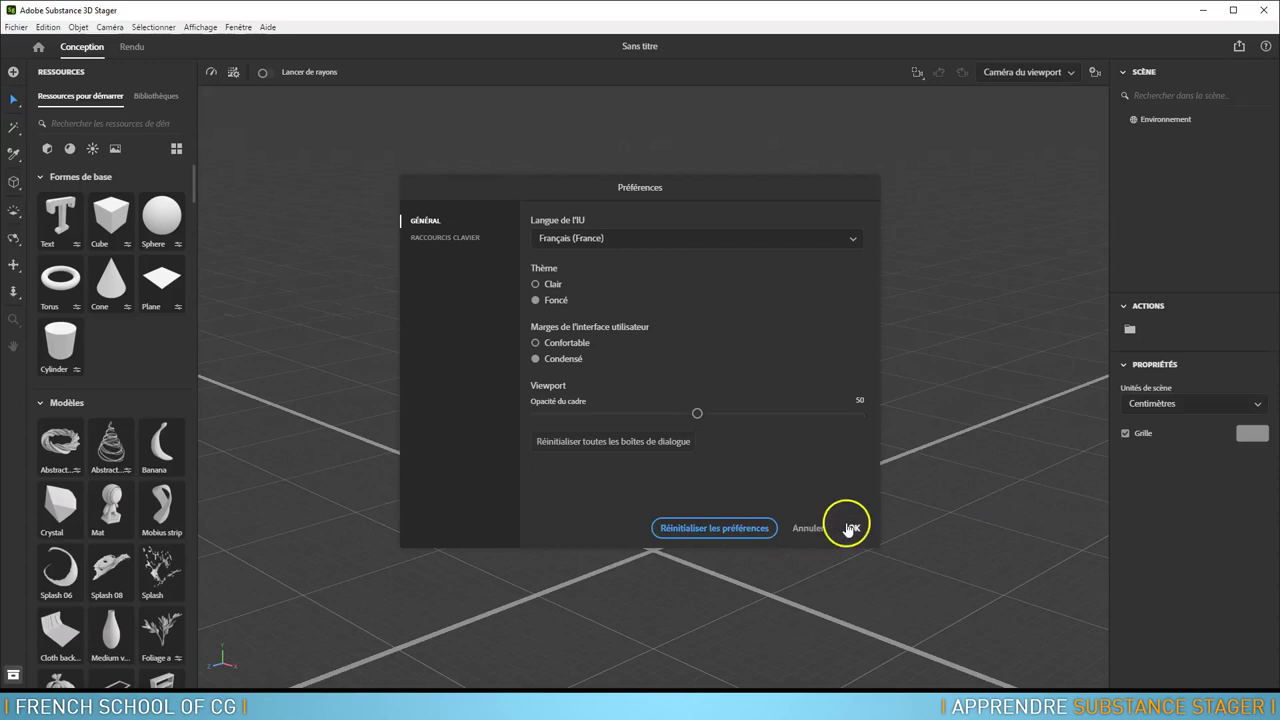
# Step: Review the keyboard shortcuts assigned to the Fichier commands and confirm the preferences
pyautogui.click(443, 238)
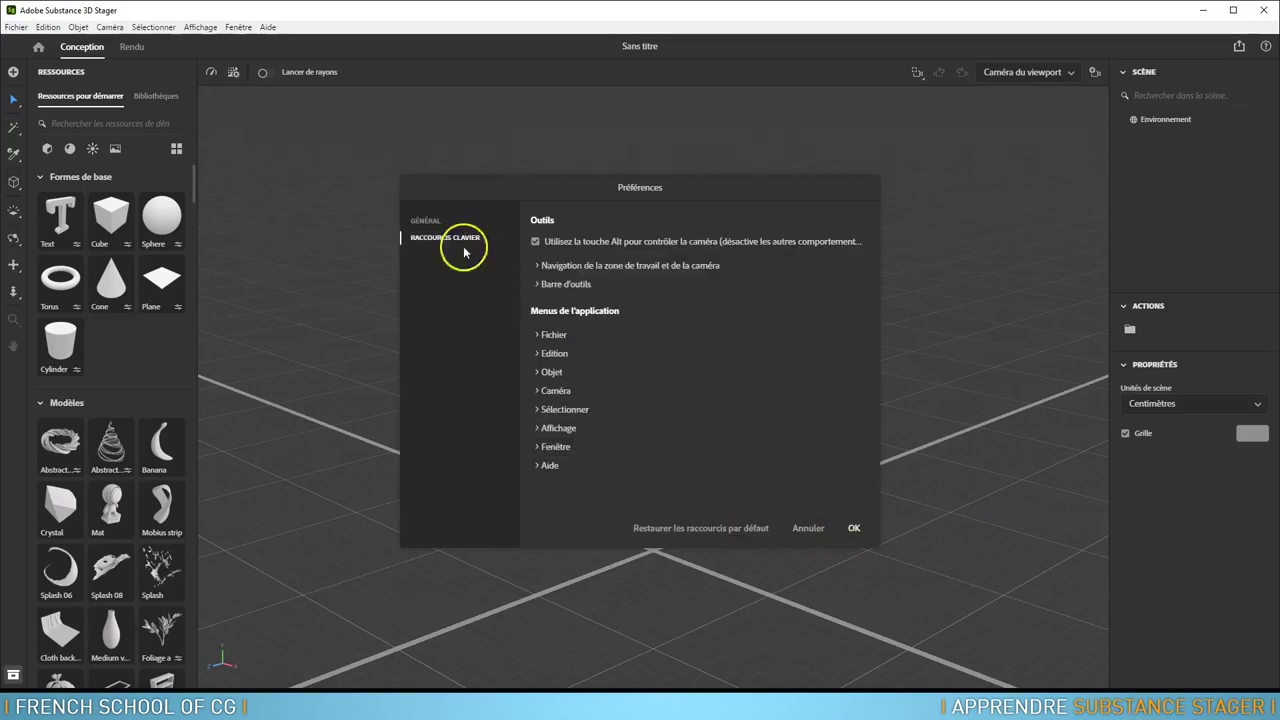
pyautogui.click(538, 336)
pyautogui.click(726, 353)
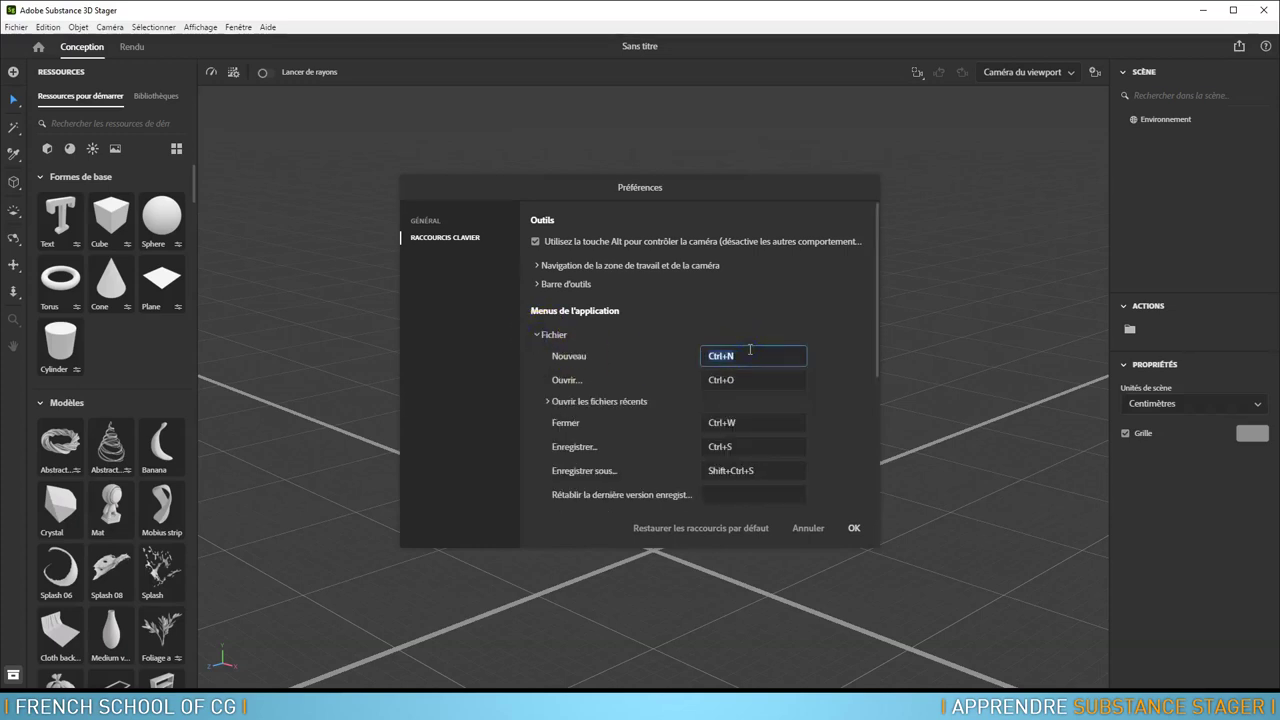
pyautogui.click(538, 335)
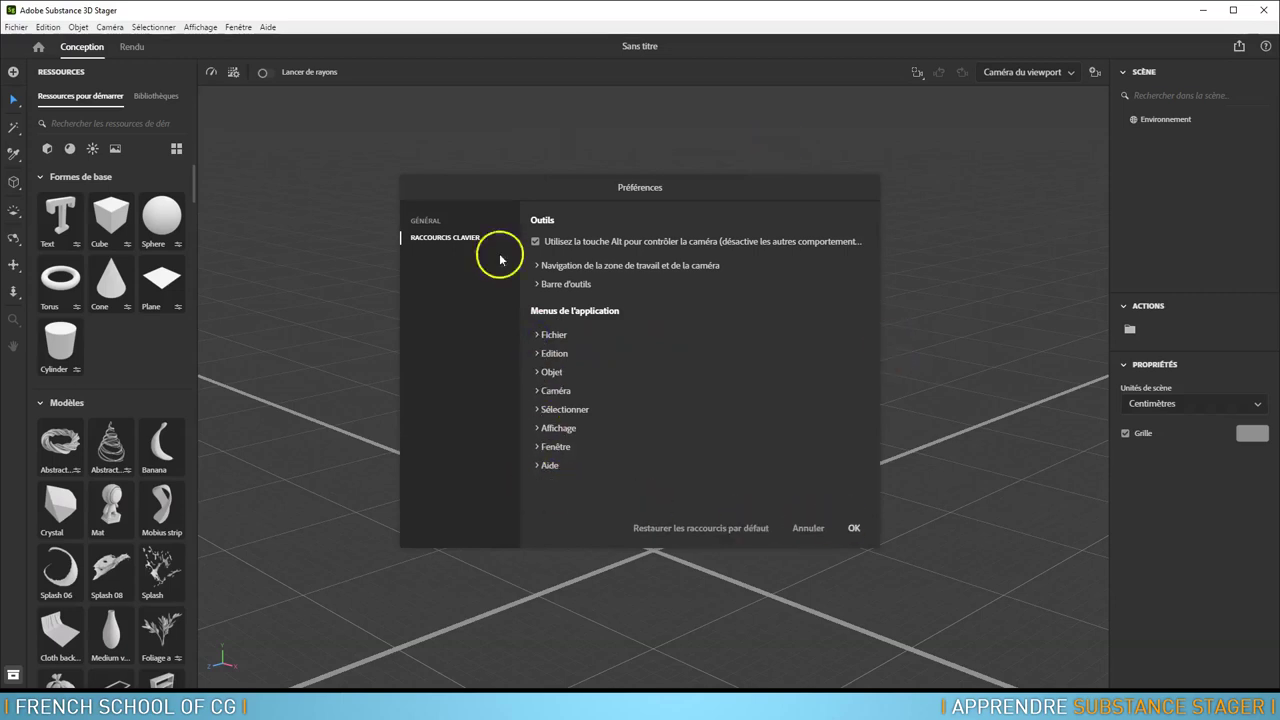
pyautogui.click(854, 528)
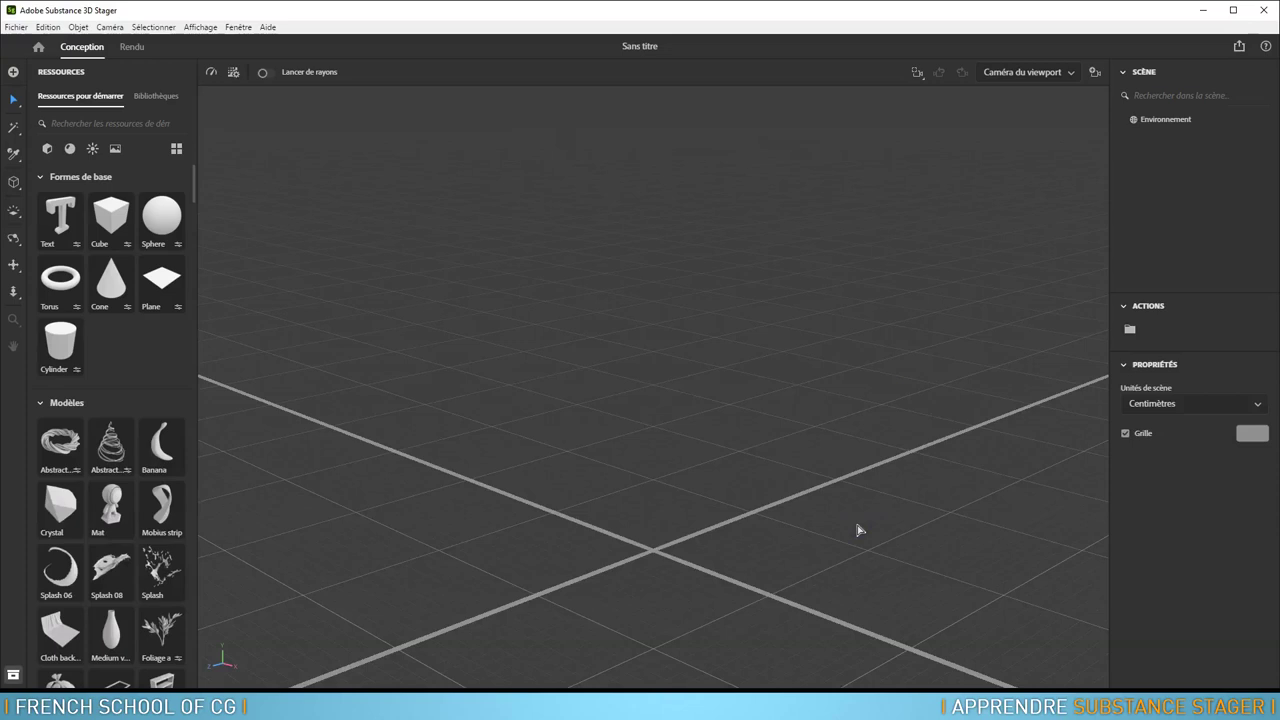
pyautogui.click(48, 27)
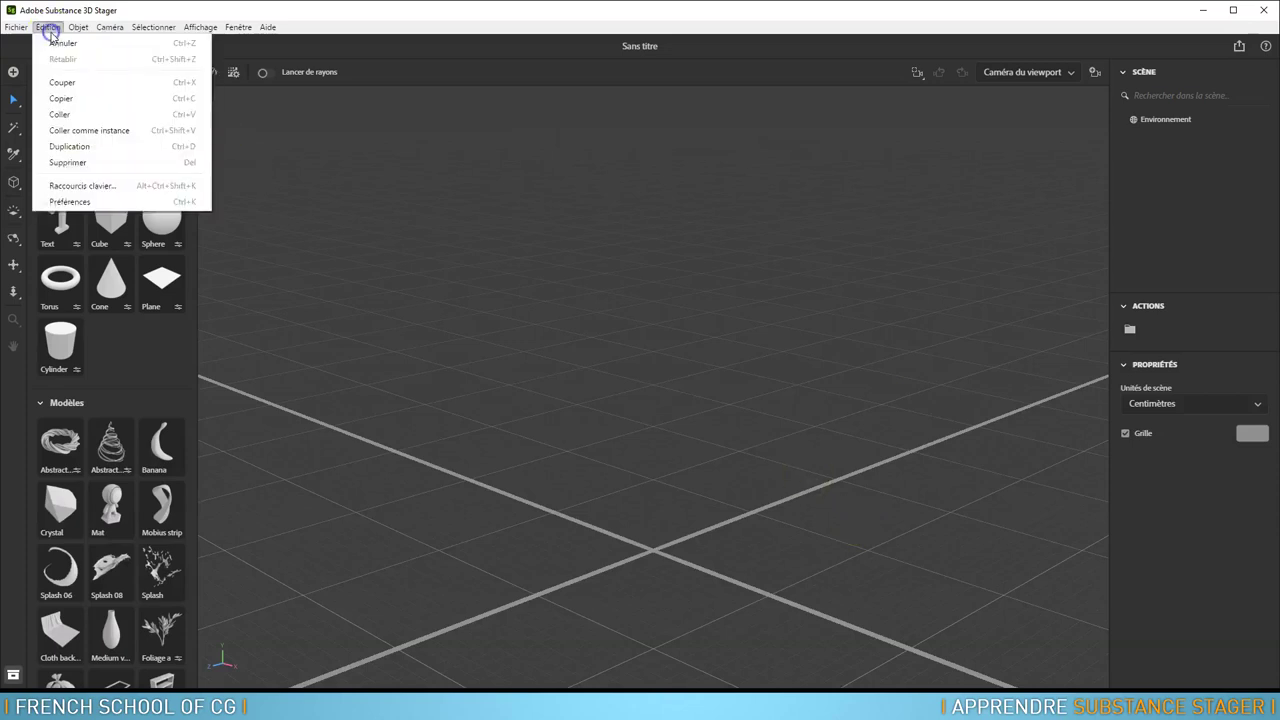
pyautogui.moveTo(76, 30)
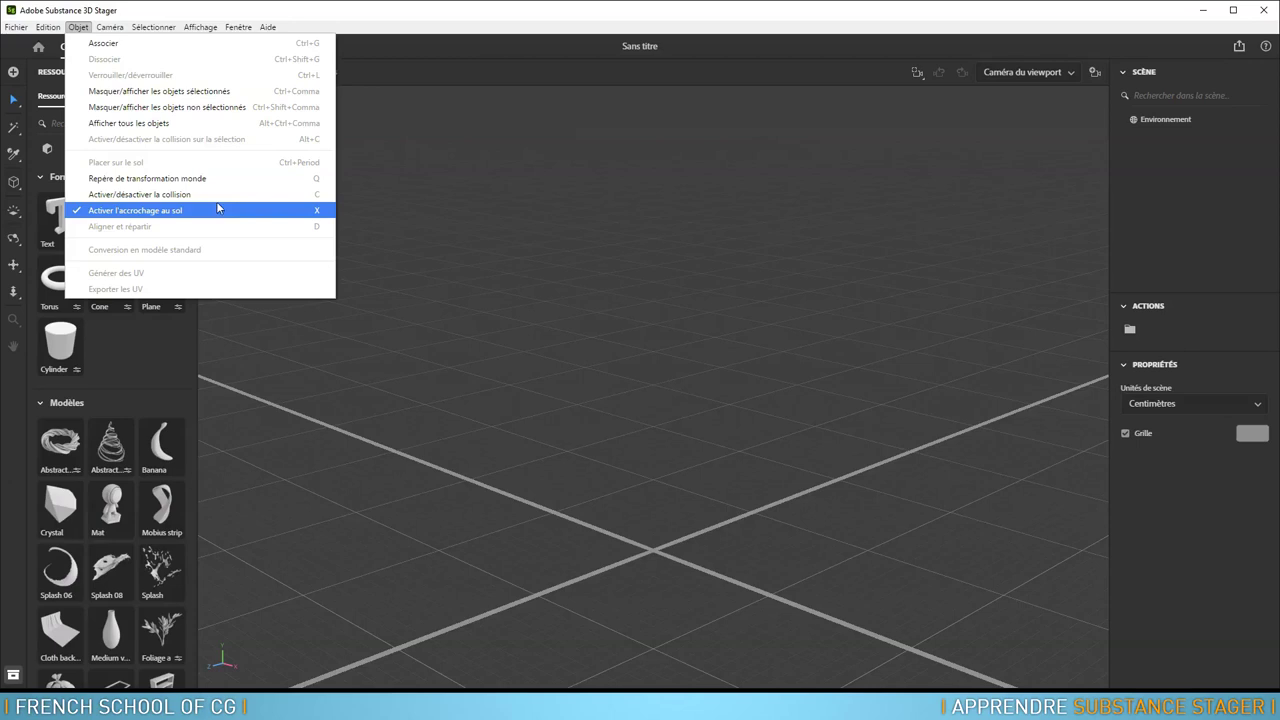
pyautogui.click(112, 27)
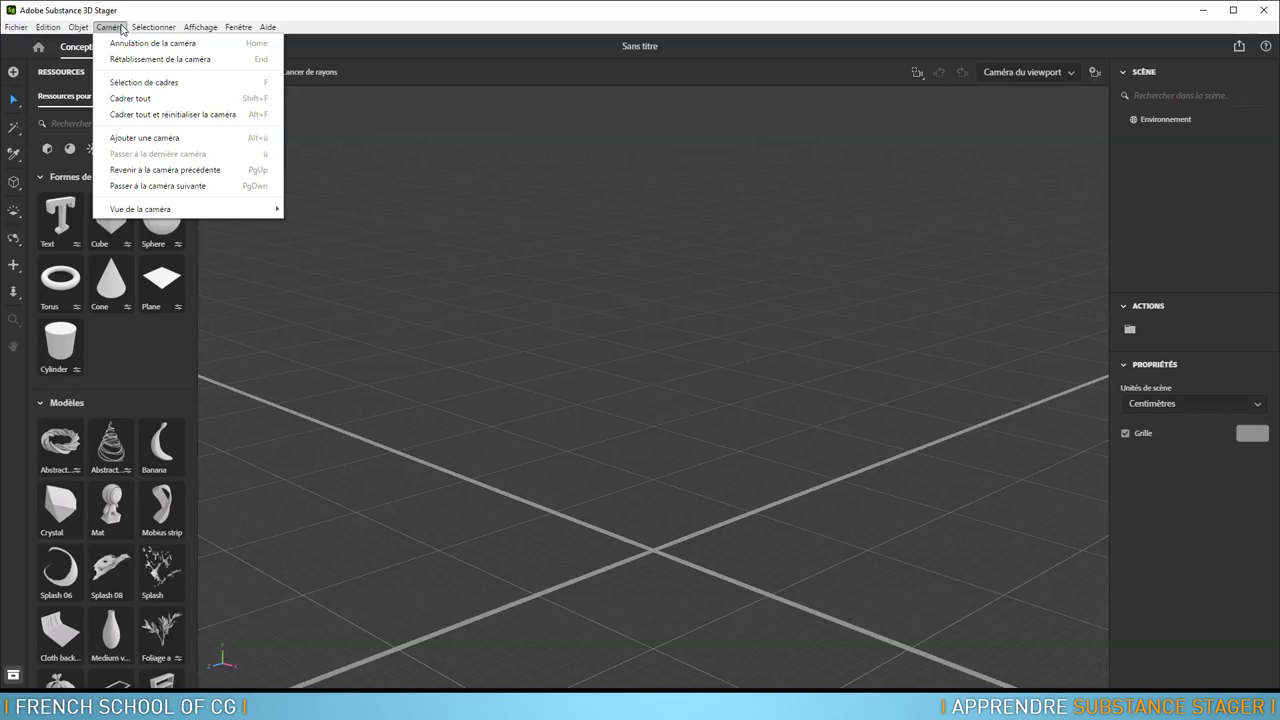
pyautogui.click(141, 28)
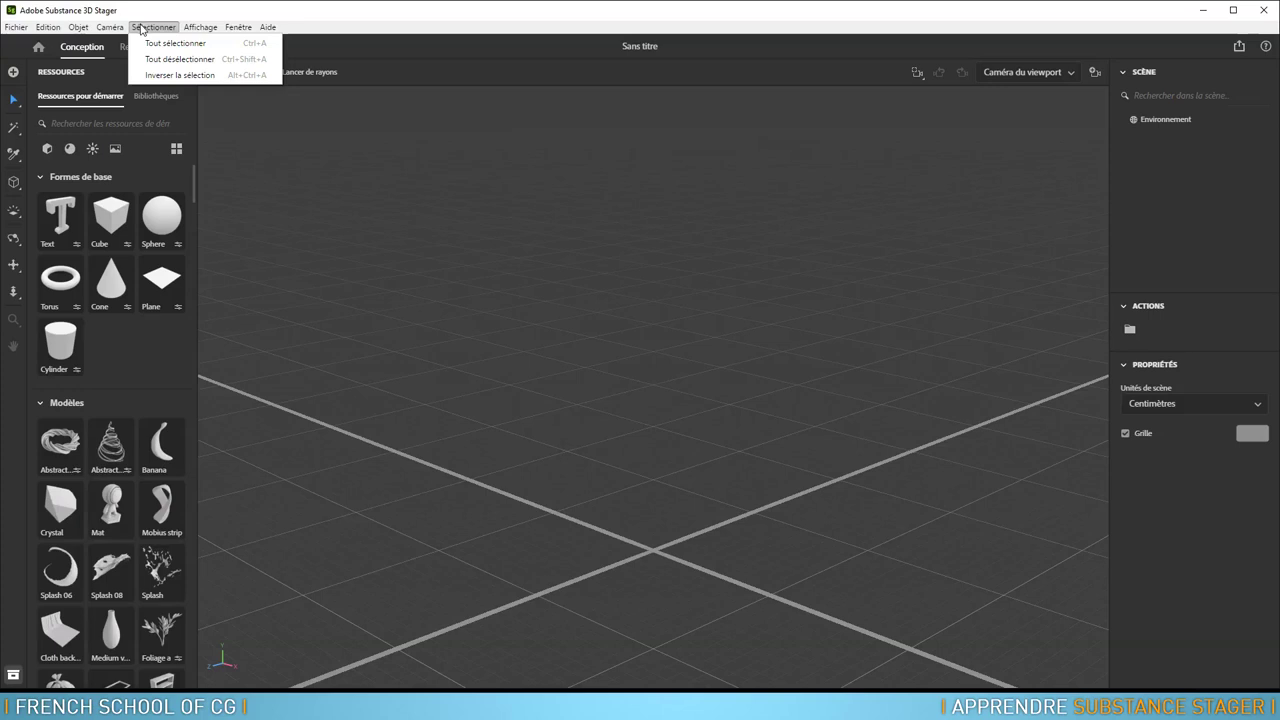
pyautogui.click(167, 48)
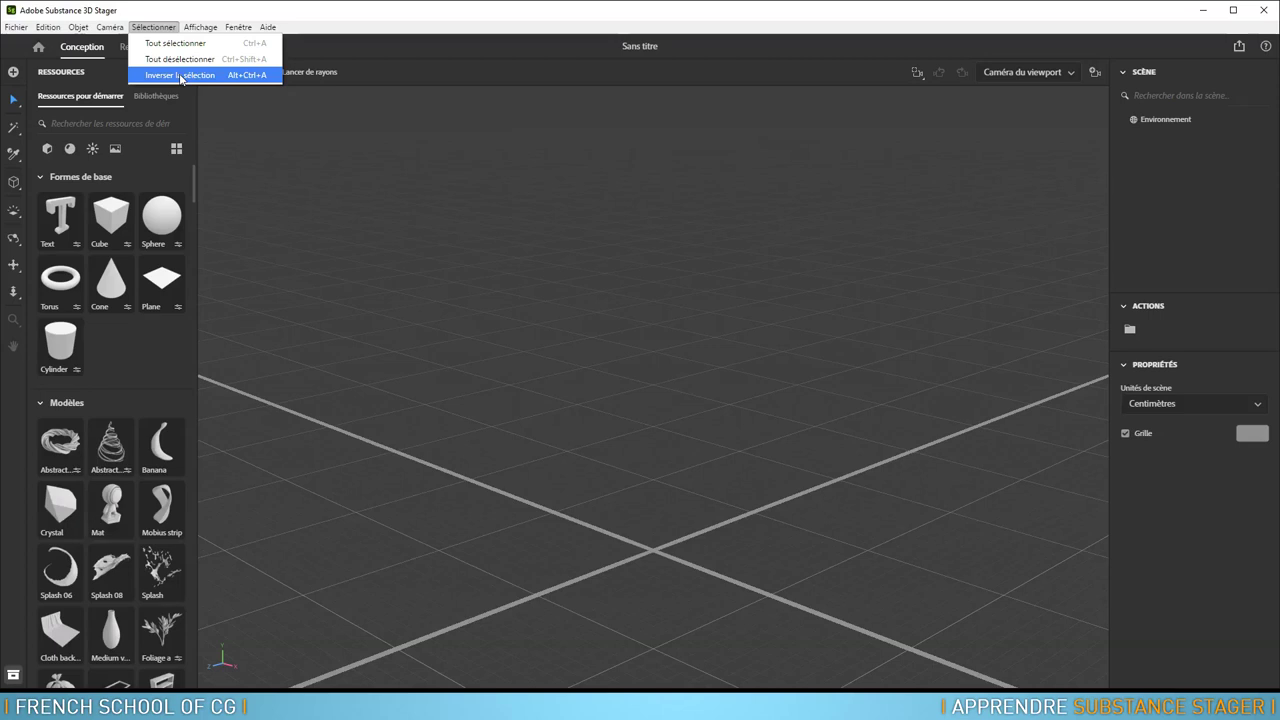
# Step: Hide the viewport grid and show it again
pyautogui.click(202, 28)
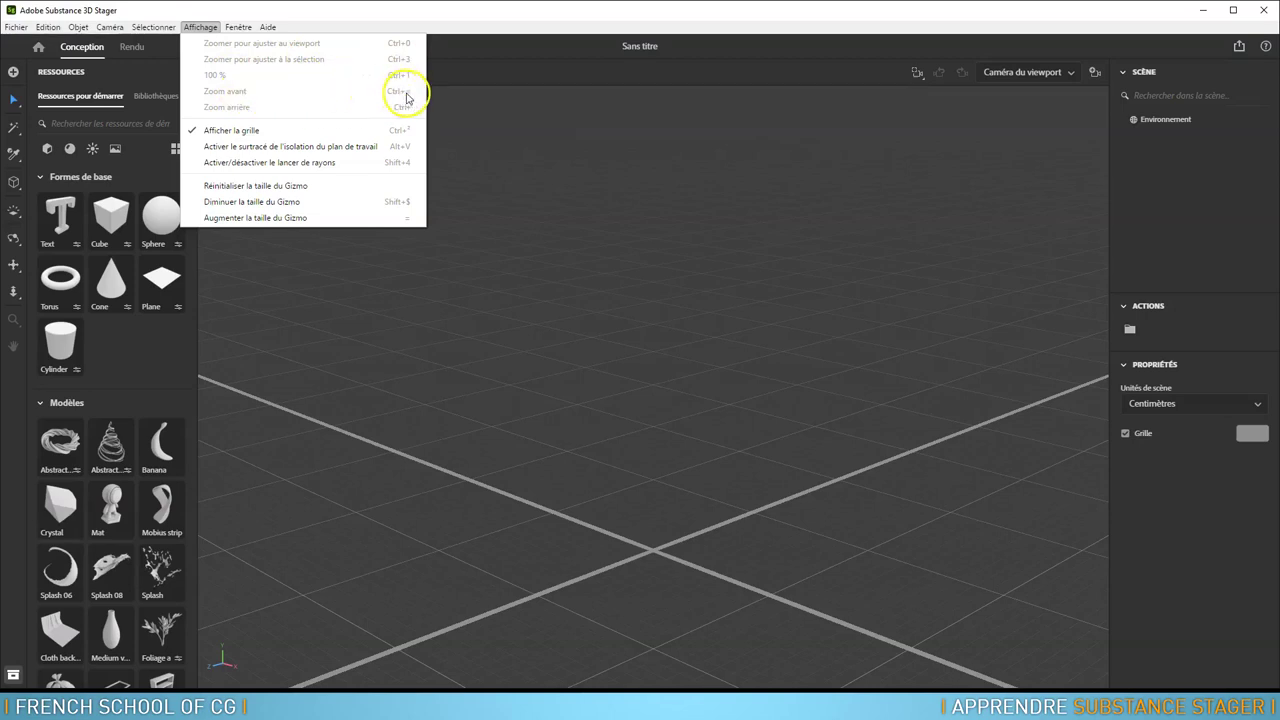
pyautogui.click(262, 131)
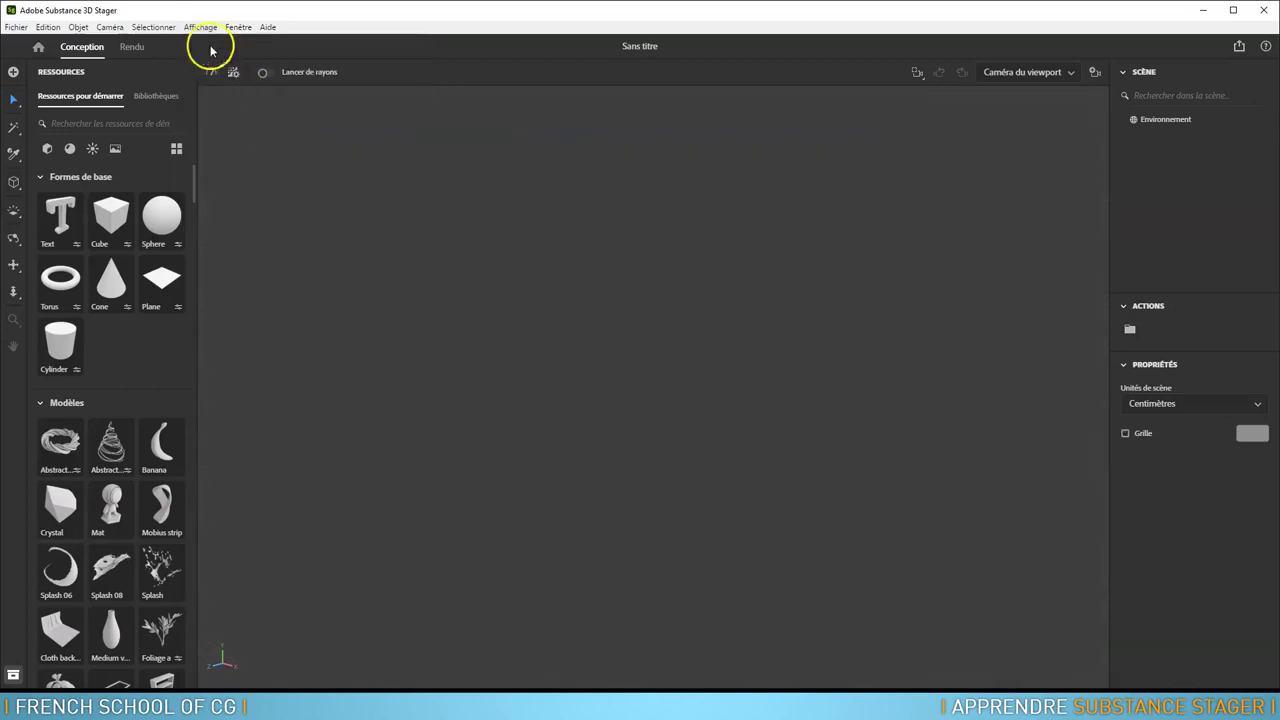
pyautogui.click(200, 27)
pyautogui.click(250, 133)
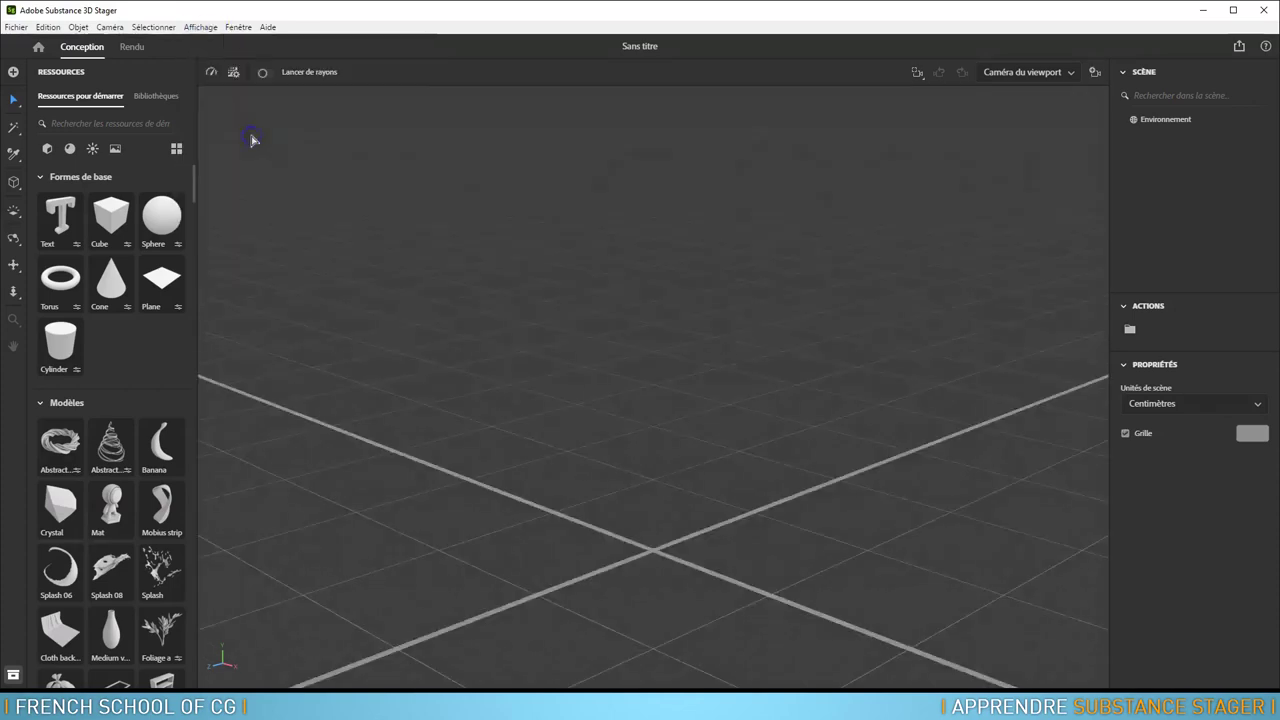
# Step: Turn on the artboard isolation overlay (surtracé de l'isolation du plan de travail) and turn it off again
pyautogui.click(201, 27)
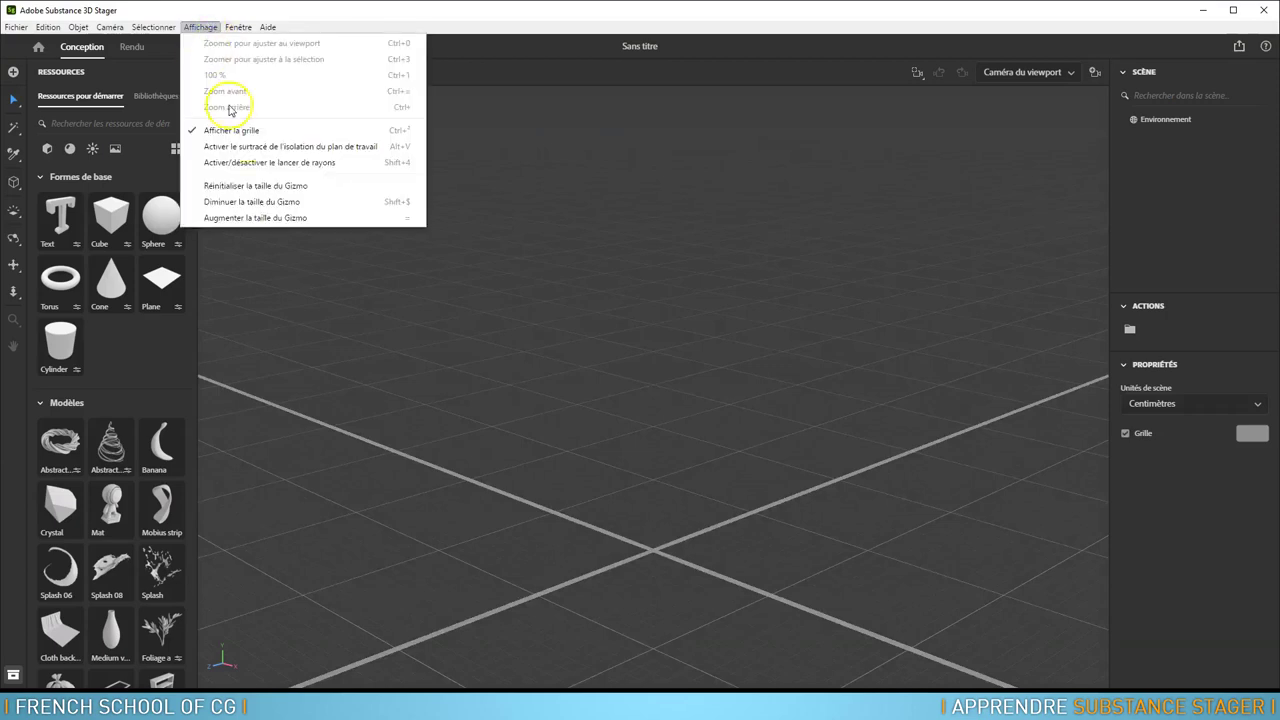
pyautogui.click(325, 148)
pyautogui.click(203, 27)
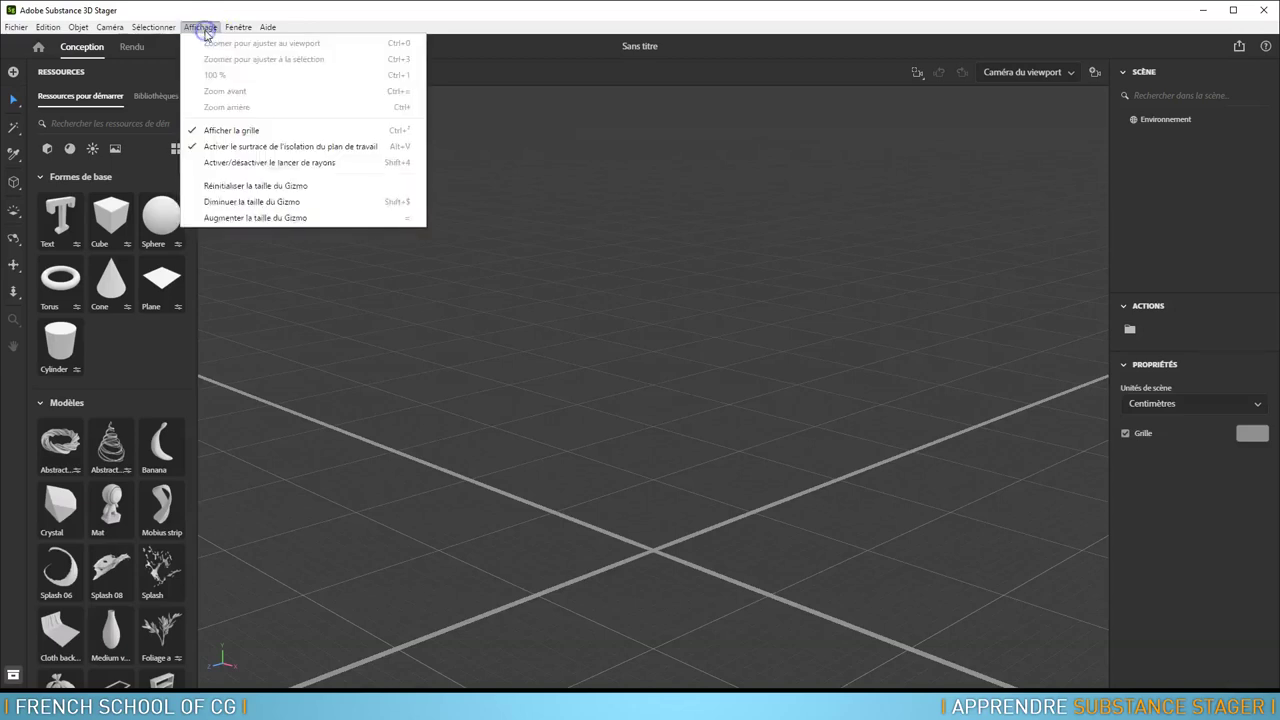
pyautogui.click(246, 148)
# Step: Minimize the Stager window with the Réduire command and restore it
pyautogui.click(199, 29)
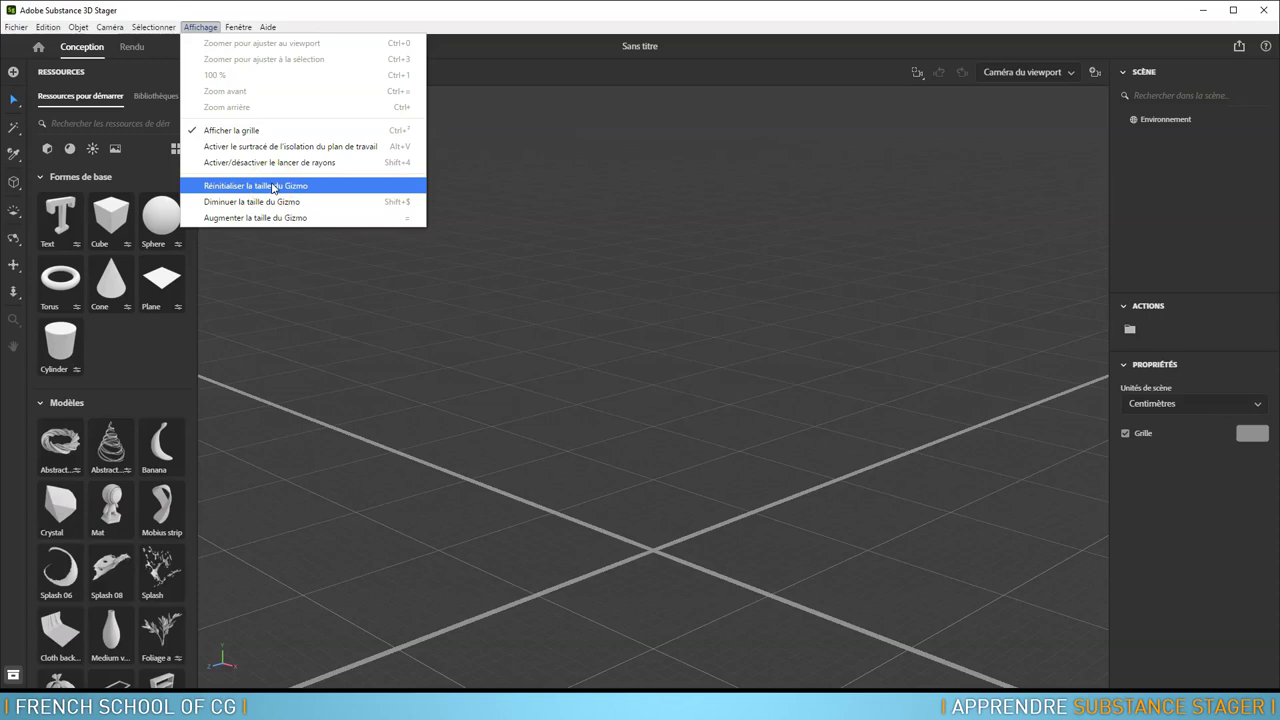
pyautogui.moveTo(241, 27)
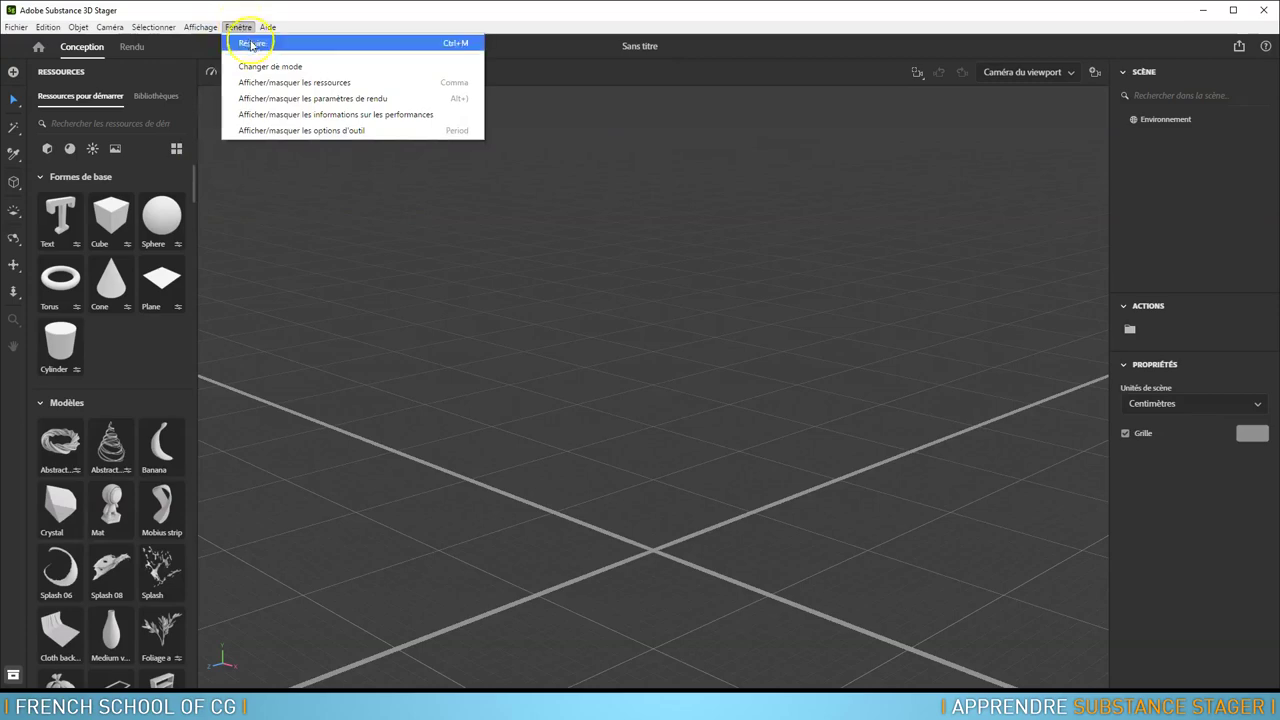
pyautogui.click(252, 43)
pyautogui.click(177, 617)
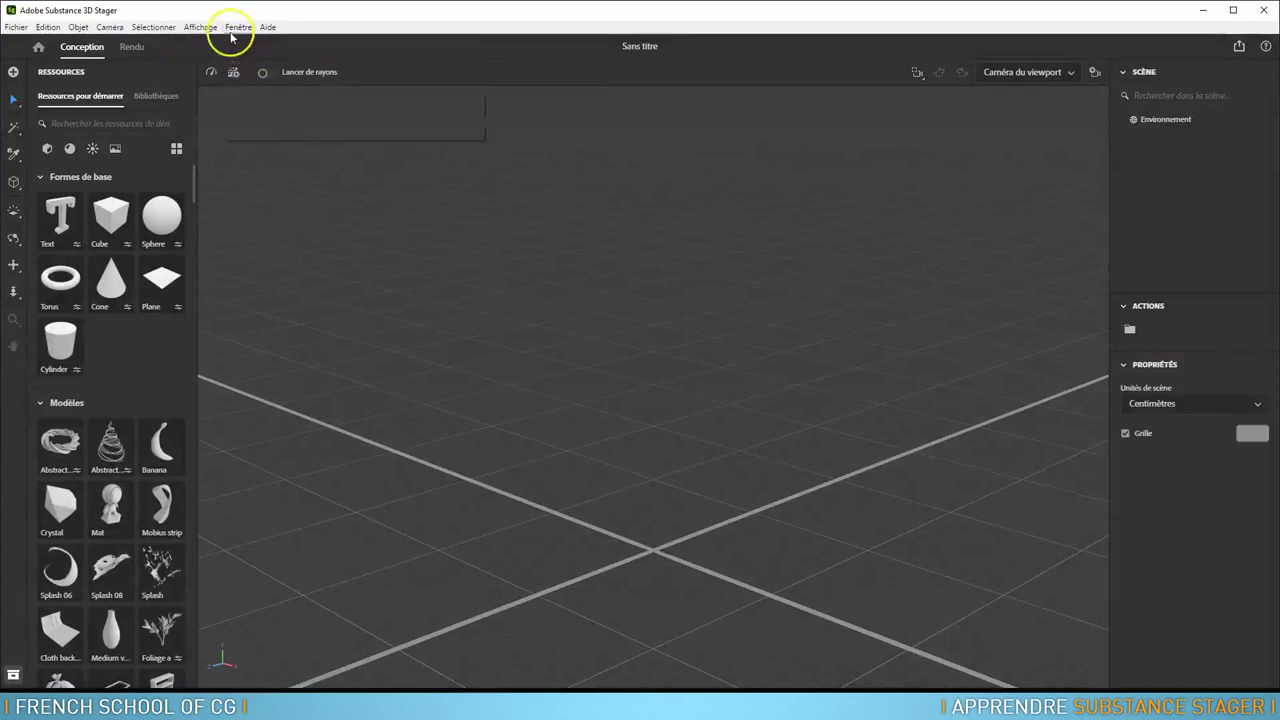
# Step: Switch between the Conception and Rendu modes twice, ending in Conception
pyautogui.click(238, 27)
pyautogui.click(270, 66)
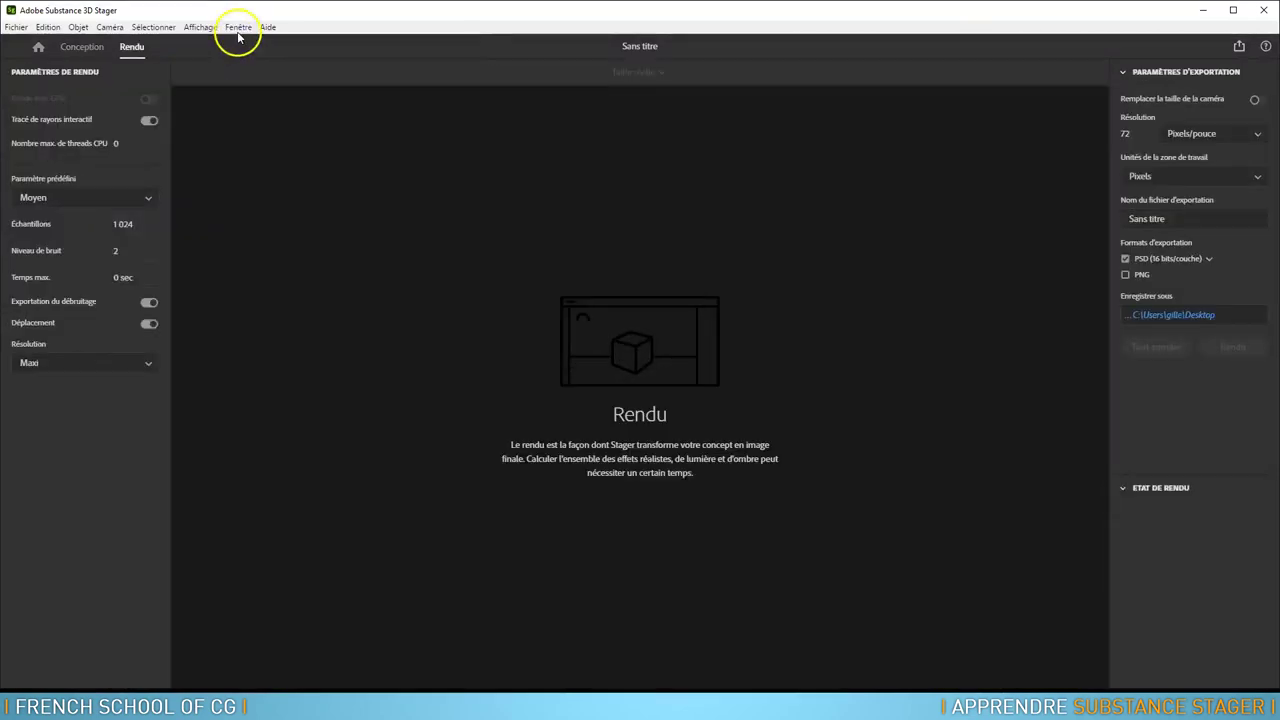
pyautogui.click(240, 27)
pyautogui.click(262, 66)
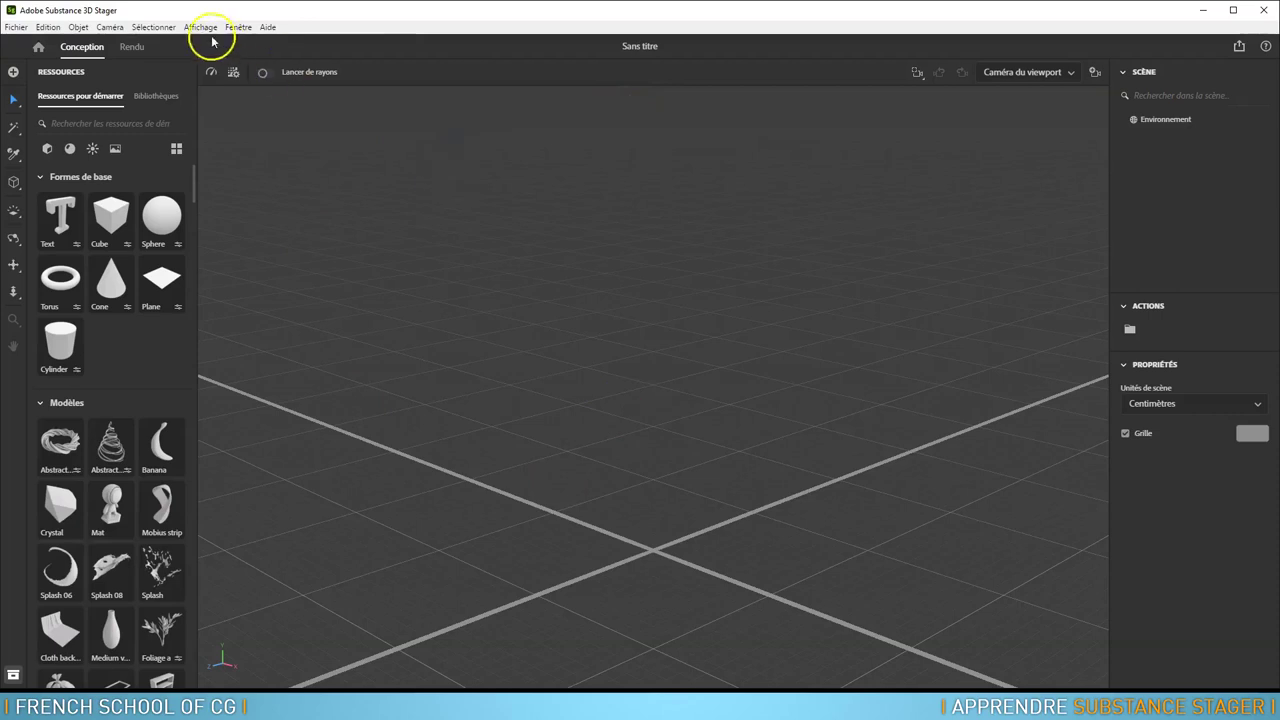
pyautogui.click(133, 52)
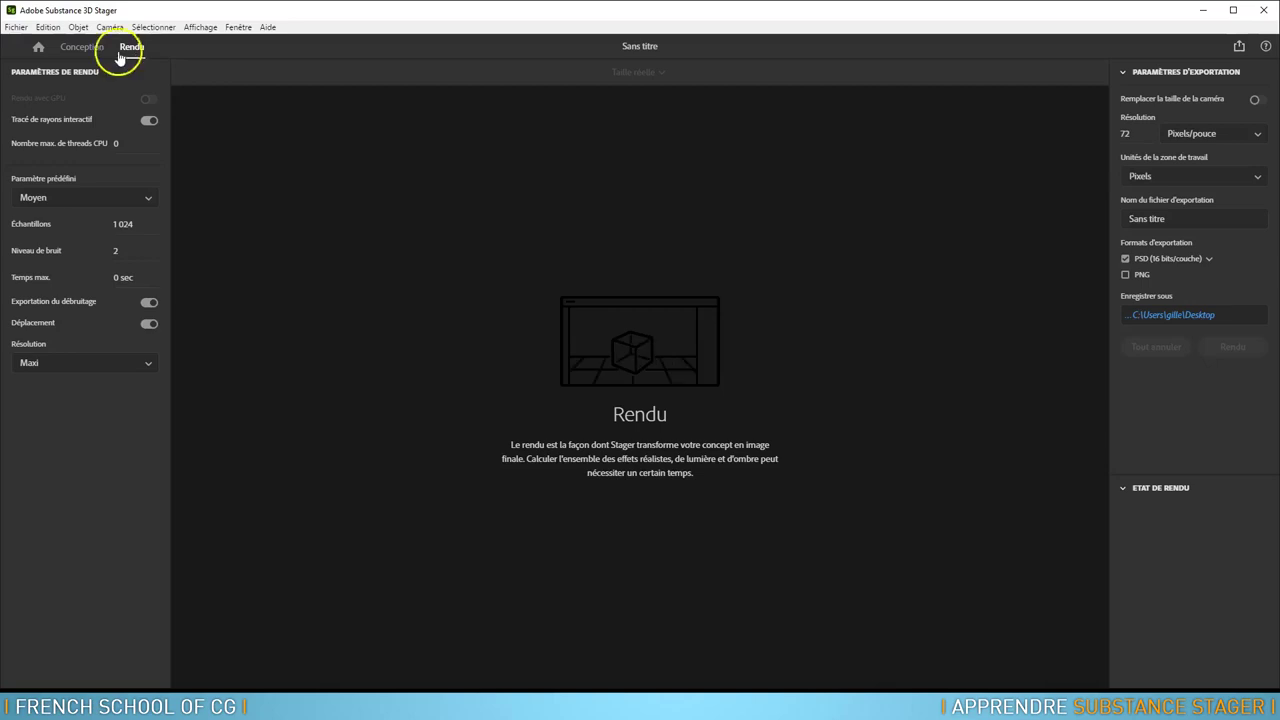
pyautogui.click(92, 52)
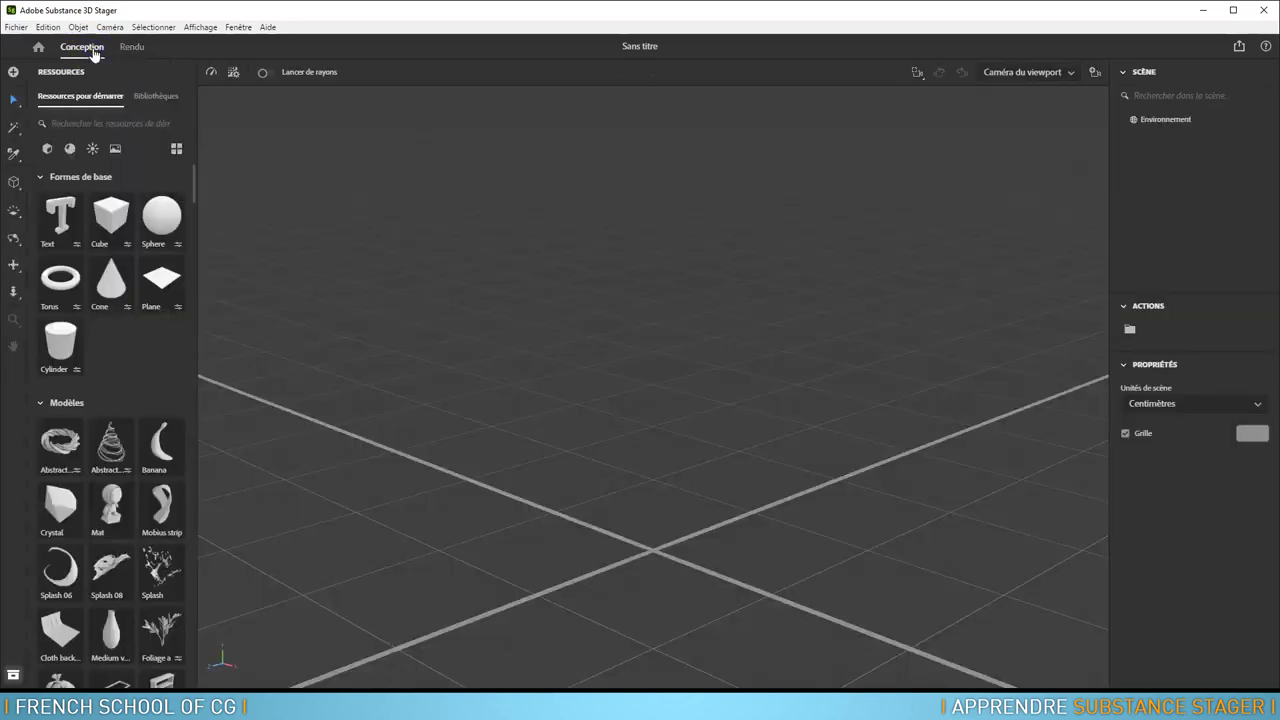
# Step: Hide the Ressources panel and show it again
pyautogui.click(240, 27)
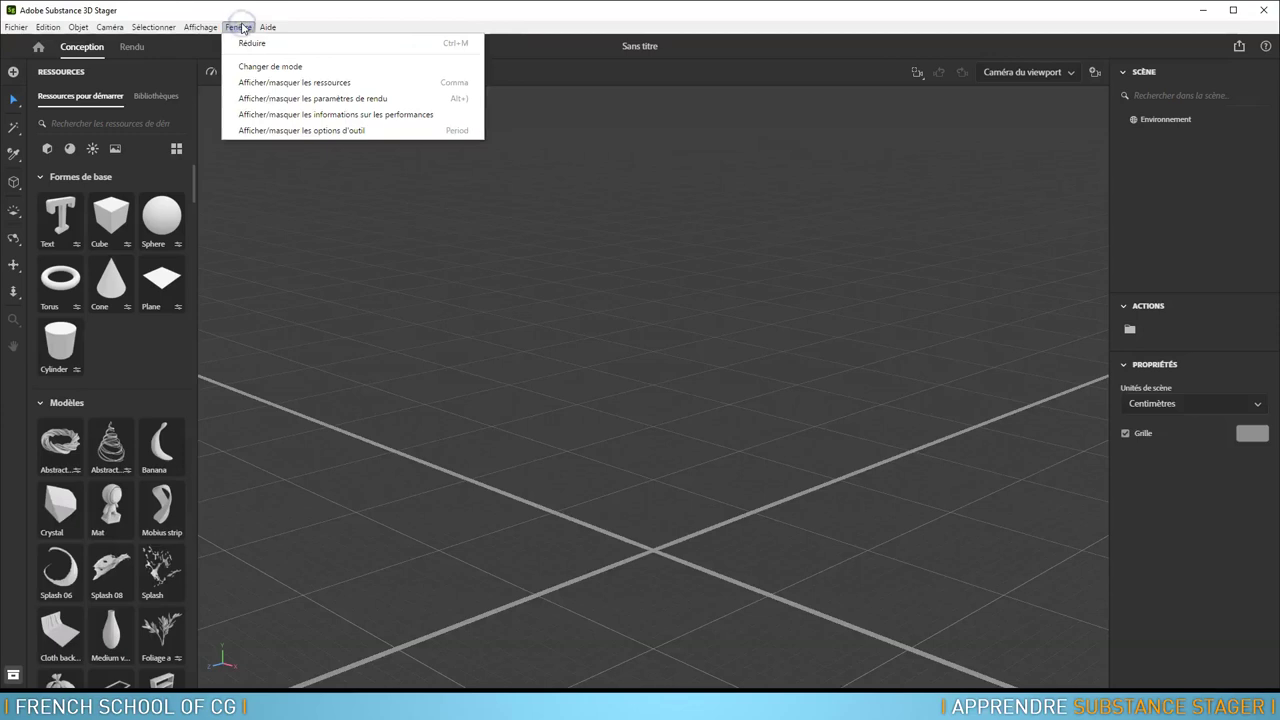
pyautogui.click(272, 86)
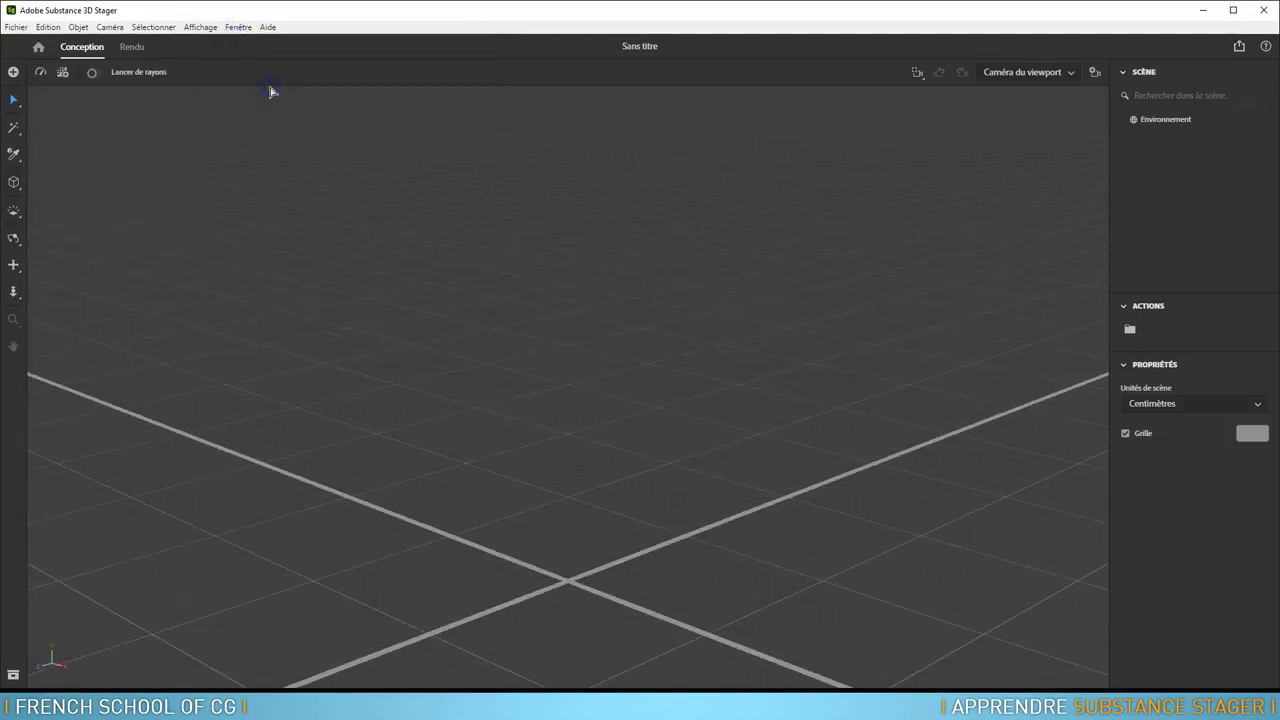
pyautogui.click(240, 27)
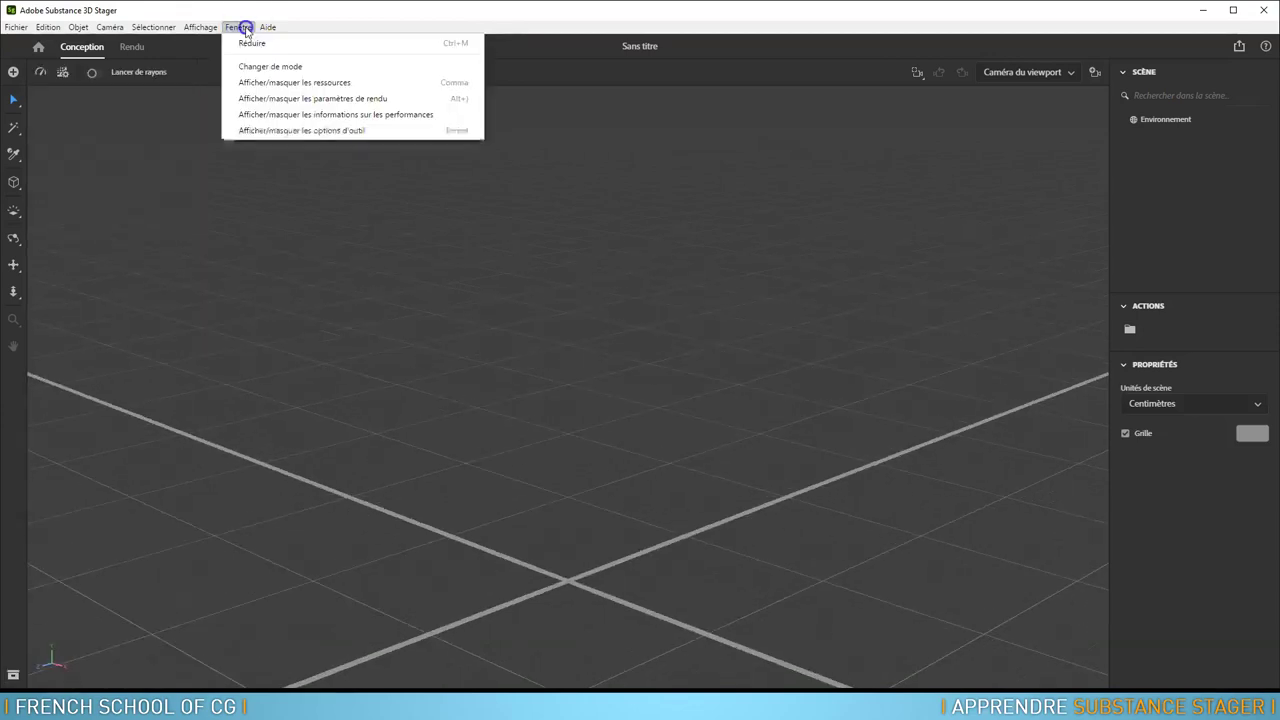
pyautogui.click(273, 84)
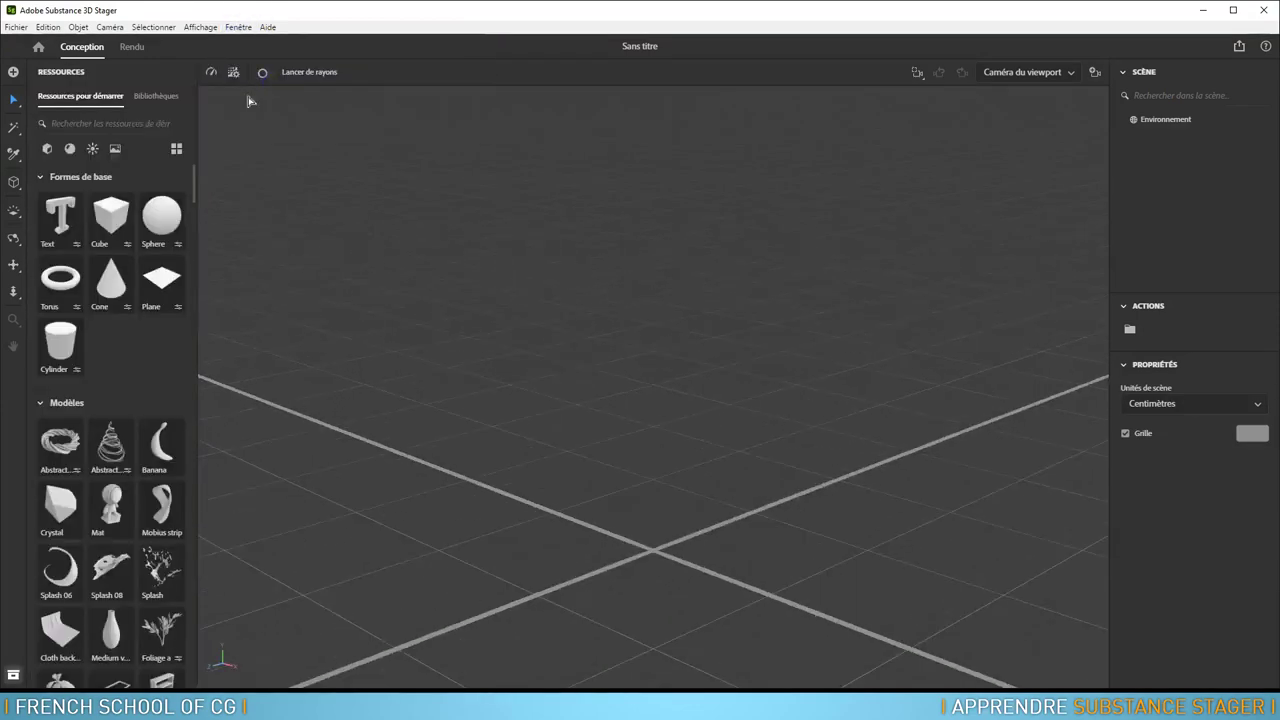
# Step: Show the Paramètres de rendu panel and hide it again
pyautogui.click(240, 27)
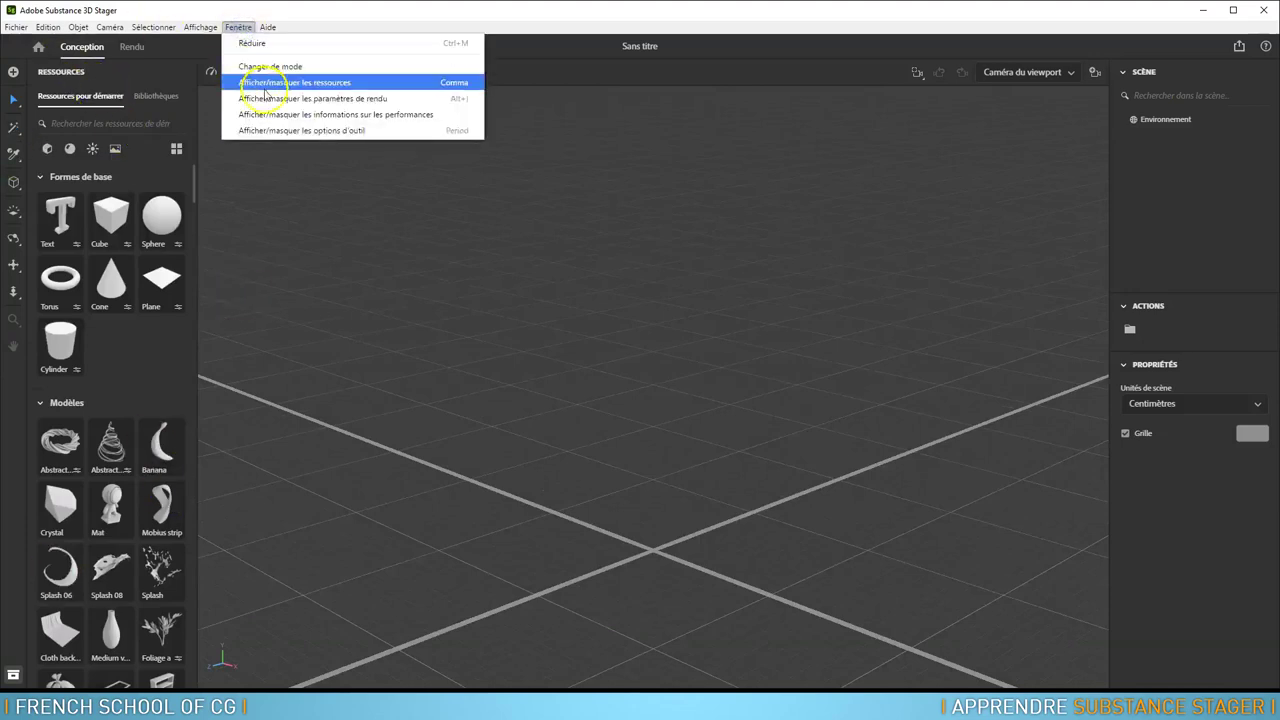
pyautogui.click(268, 97)
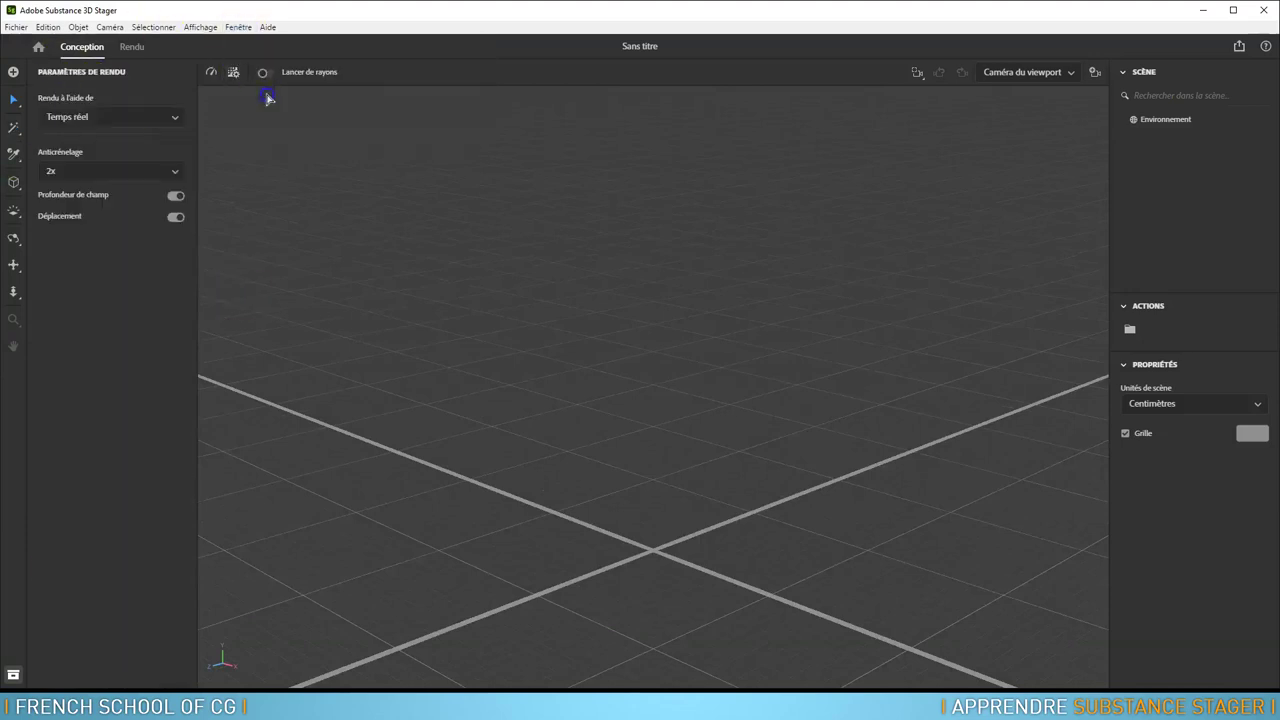
pyautogui.click(242, 27)
pyautogui.click(283, 97)
# Step: Show and hide the performance information overlay, and bring back the render settings beside the viewport
pyautogui.click(238, 27)
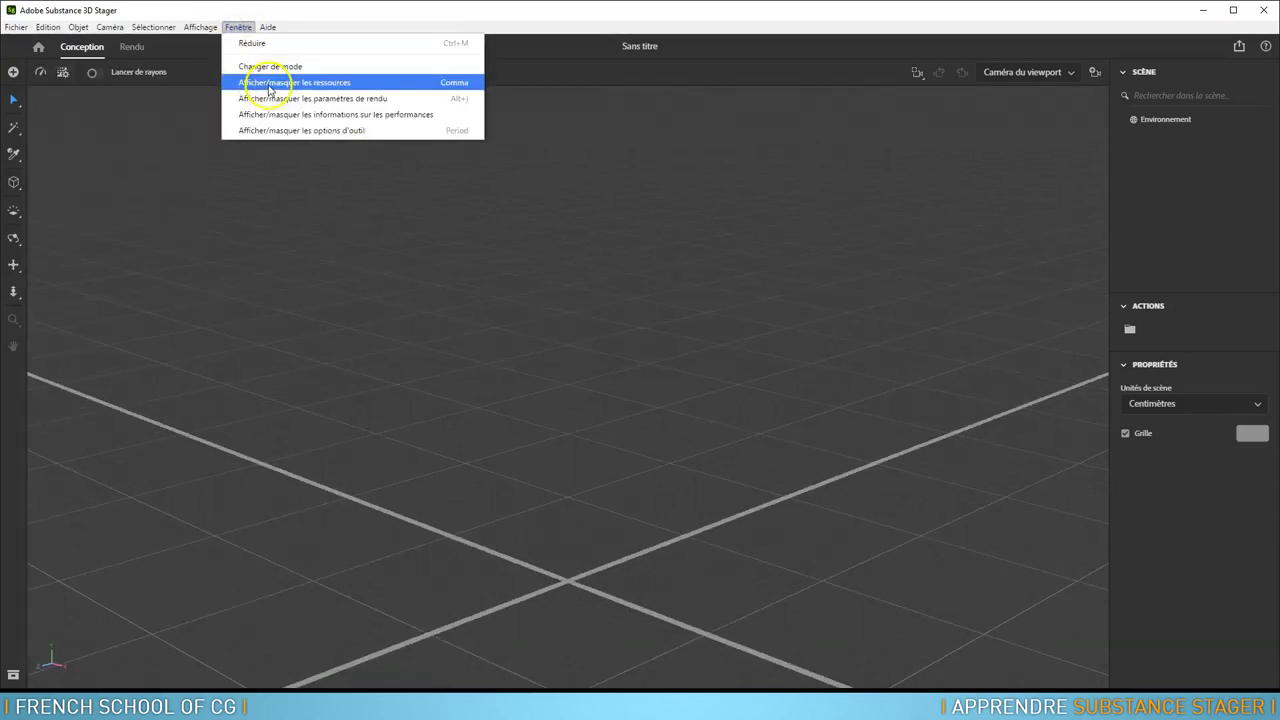
pyautogui.click(278, 115)
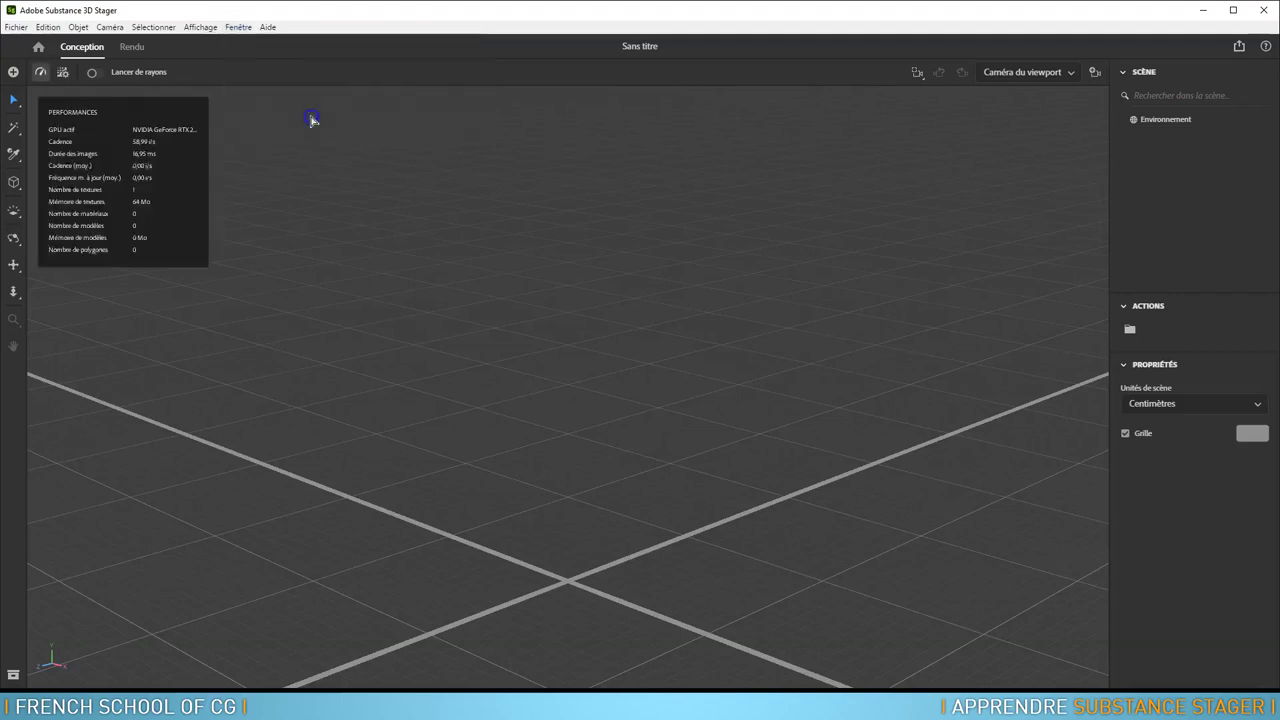
pyautogui.click(41, 72)
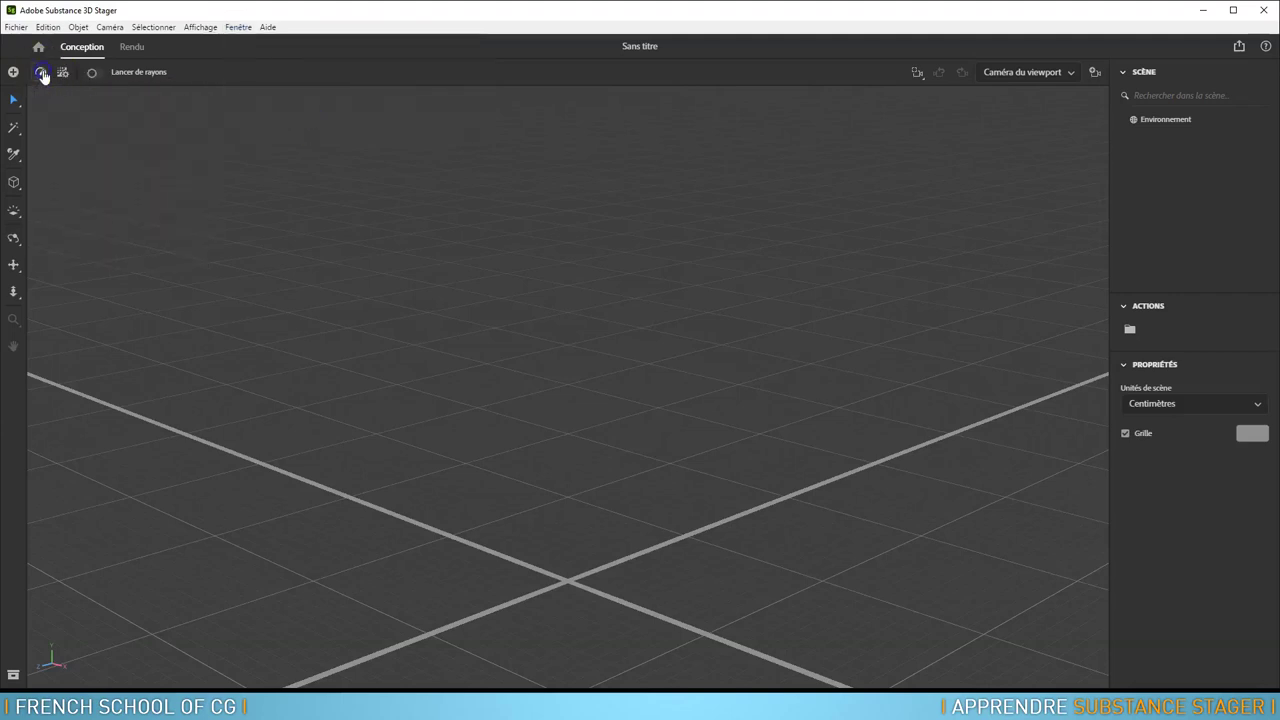
pyautogui.click(63, 73)
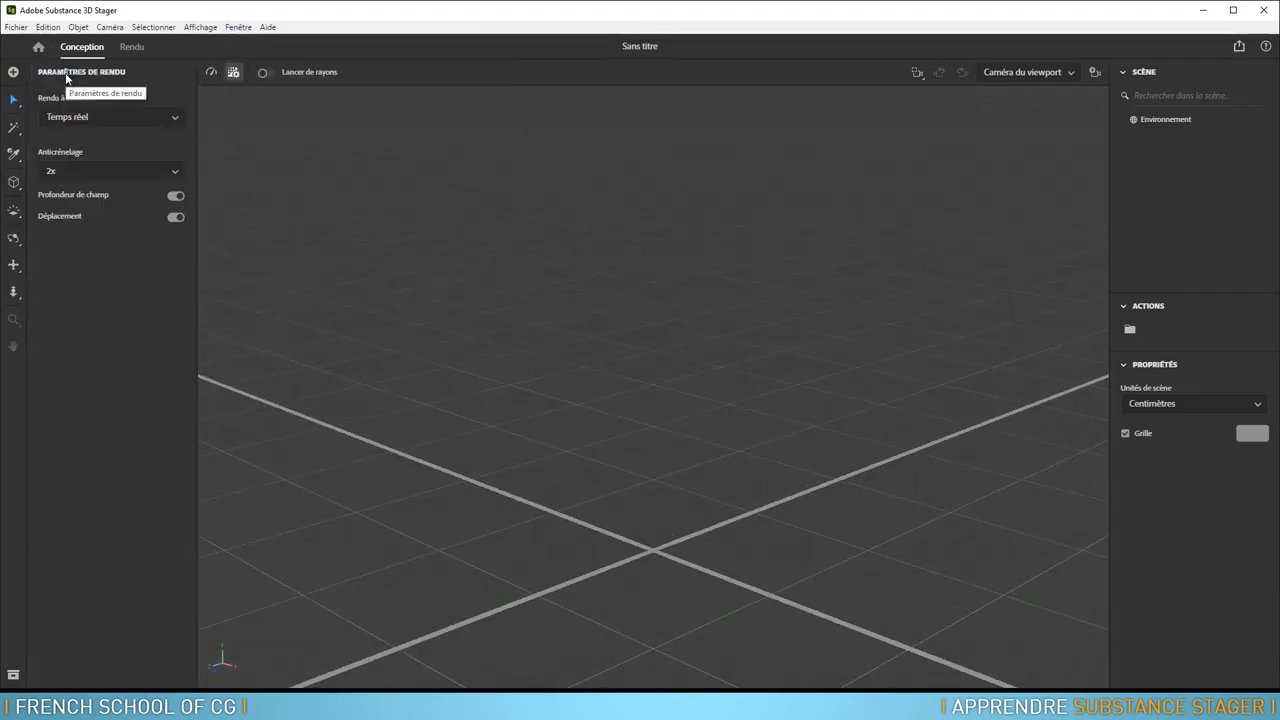
# Step: Display the Sélectionner tool's options, look through its selection and move variants, and hide the options again
pyautogui.click(239, 27)
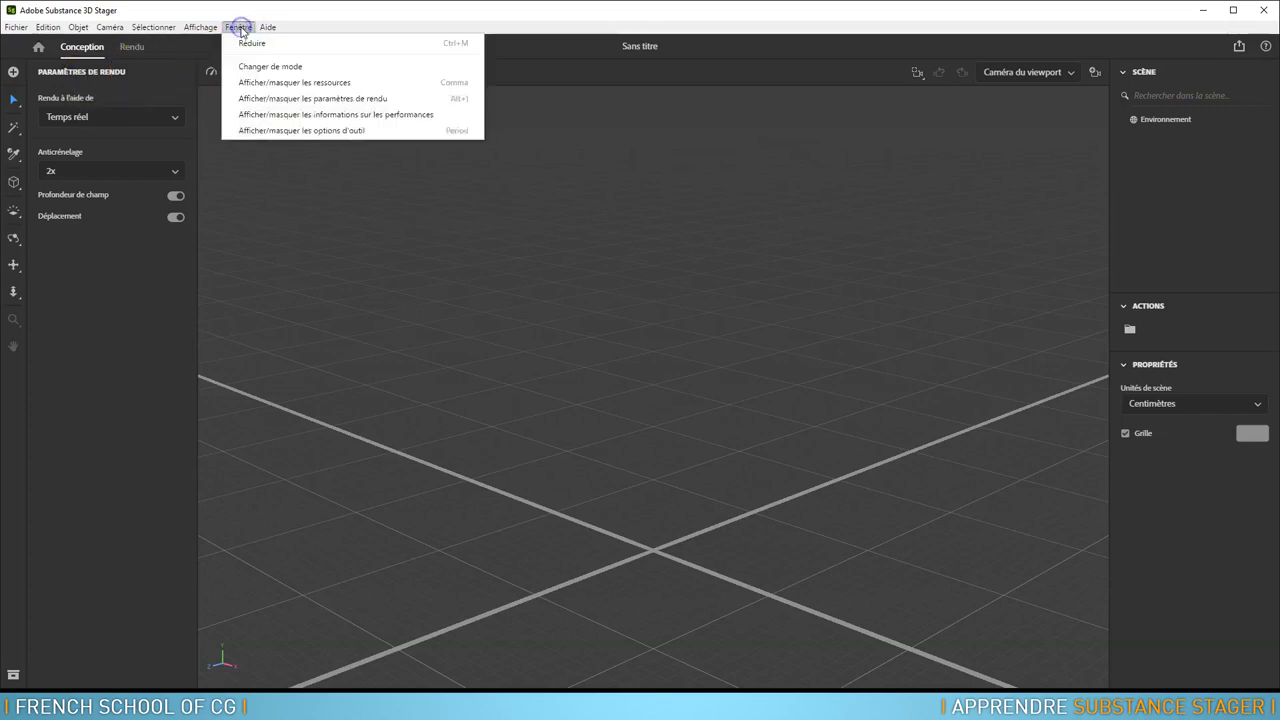
pyautogui.click(285, 131)
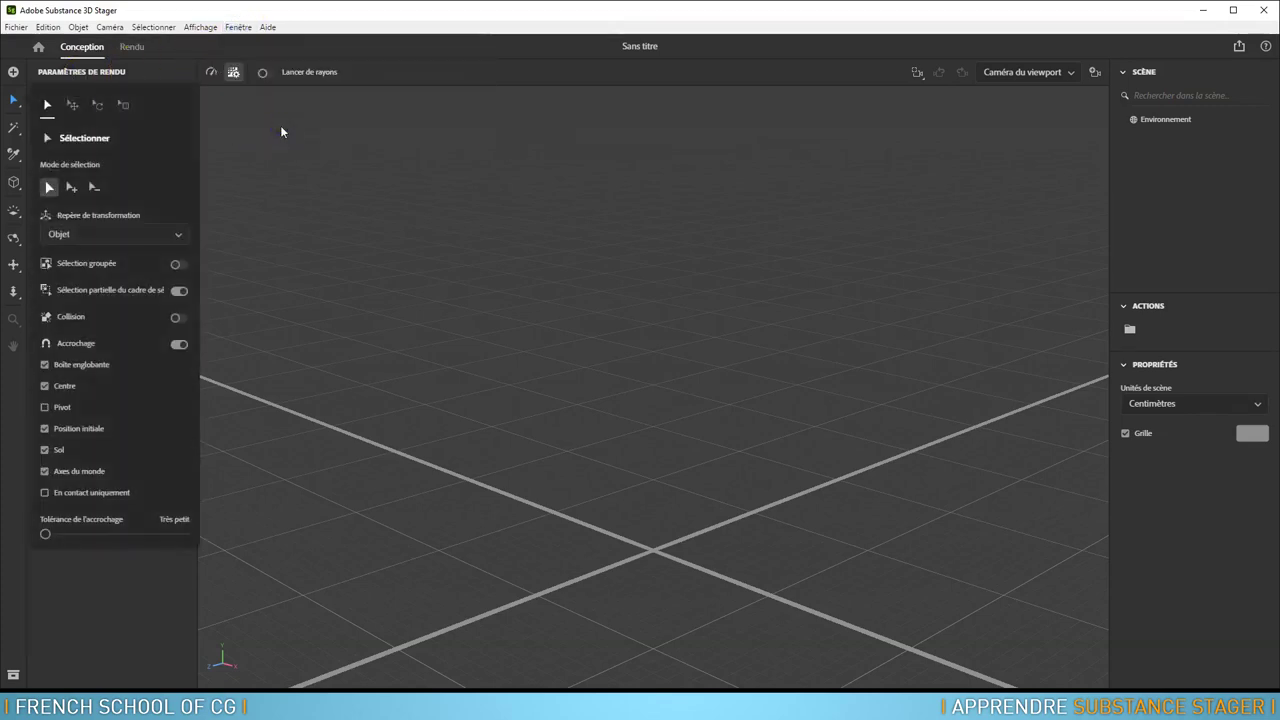
pyautogui.click(15, 104)
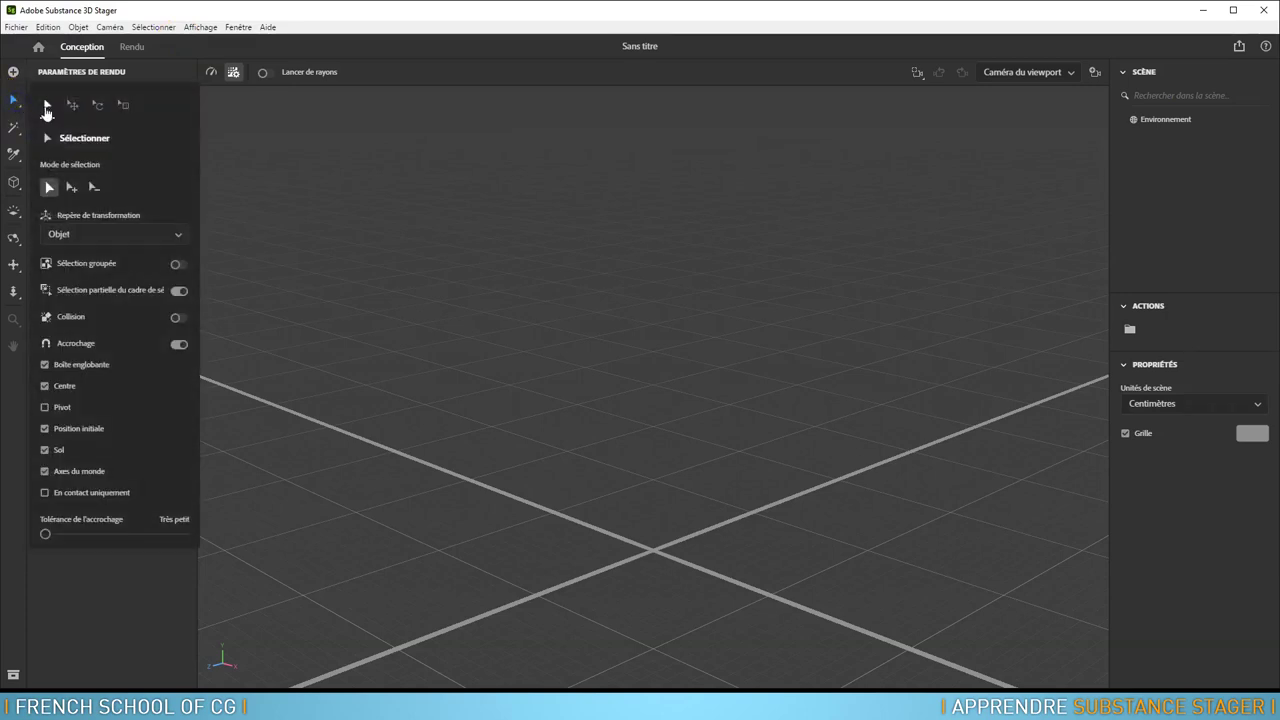
pyautogui.click(48, 105)
pyautogui.click(72, 108)
pyautogui.click(13, 100)
pyautogui.click(13, 100)
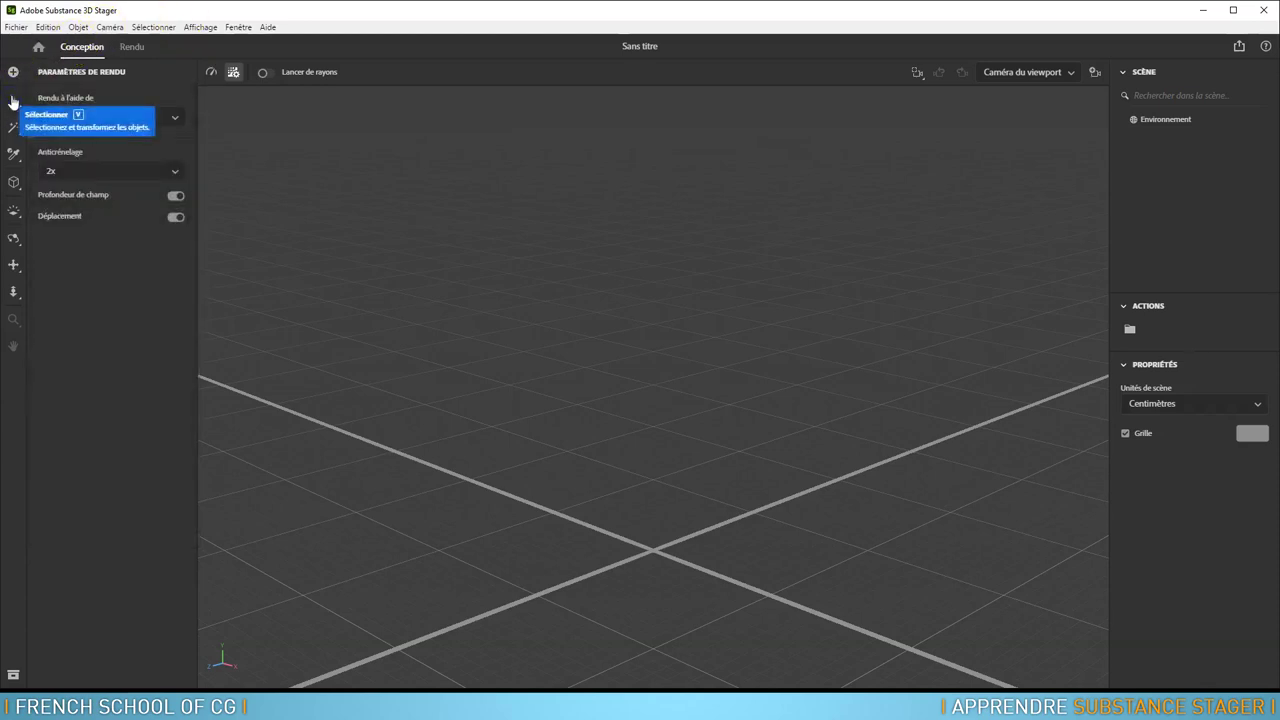
# Step: Open the folder holding Stager's log files, examine it, and close the folder window
pyautogui.click(238, 27)
pyautogui.click(267, 28)
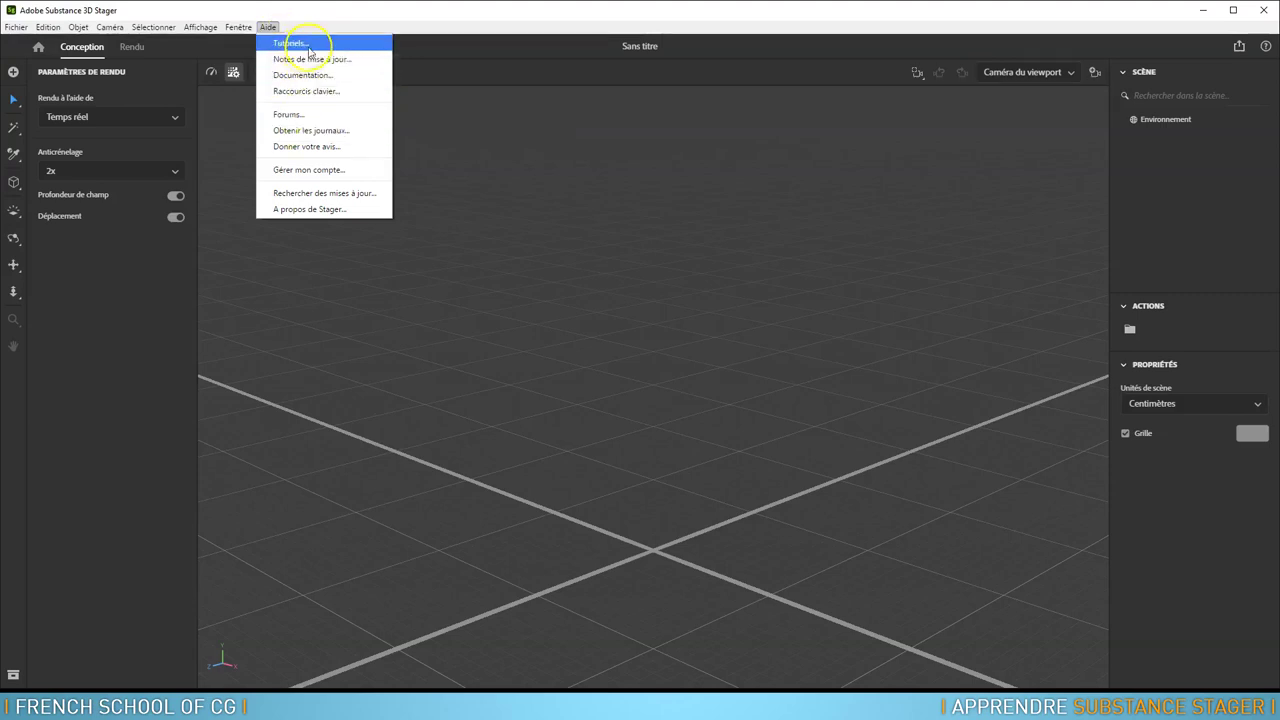
pyautogui.click(301, 131)
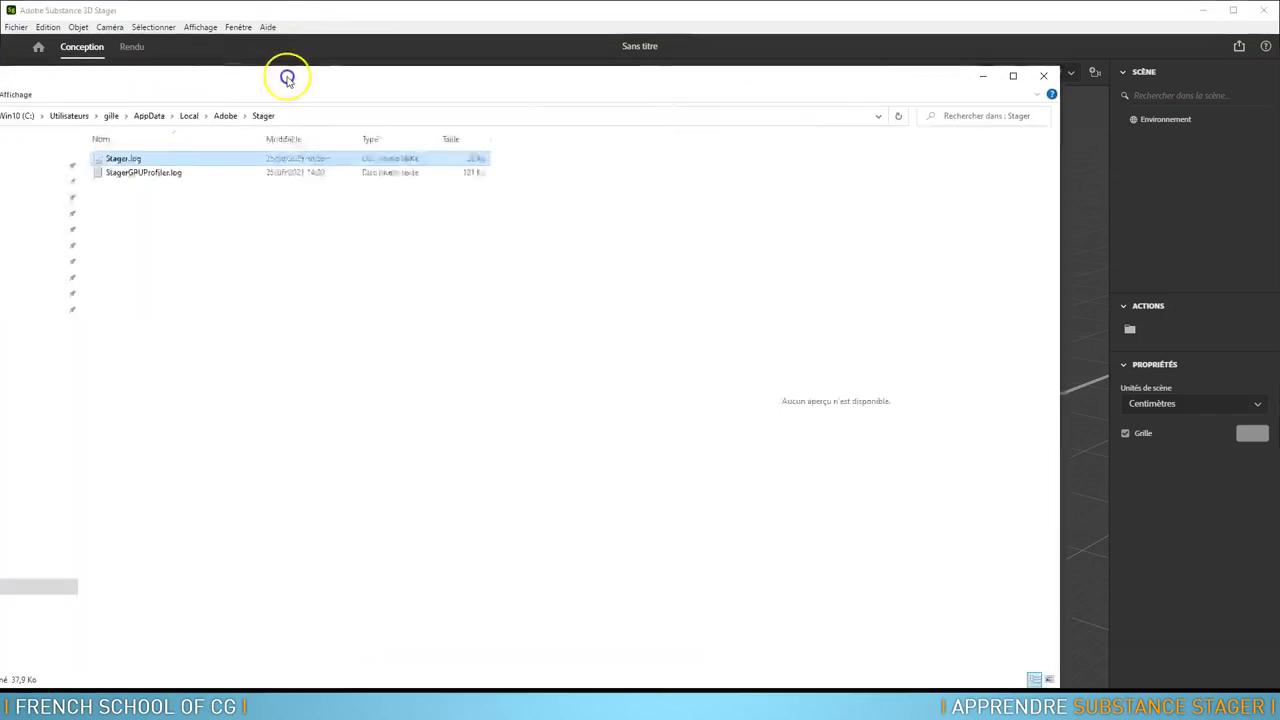
pyautogui.click(318, 149)
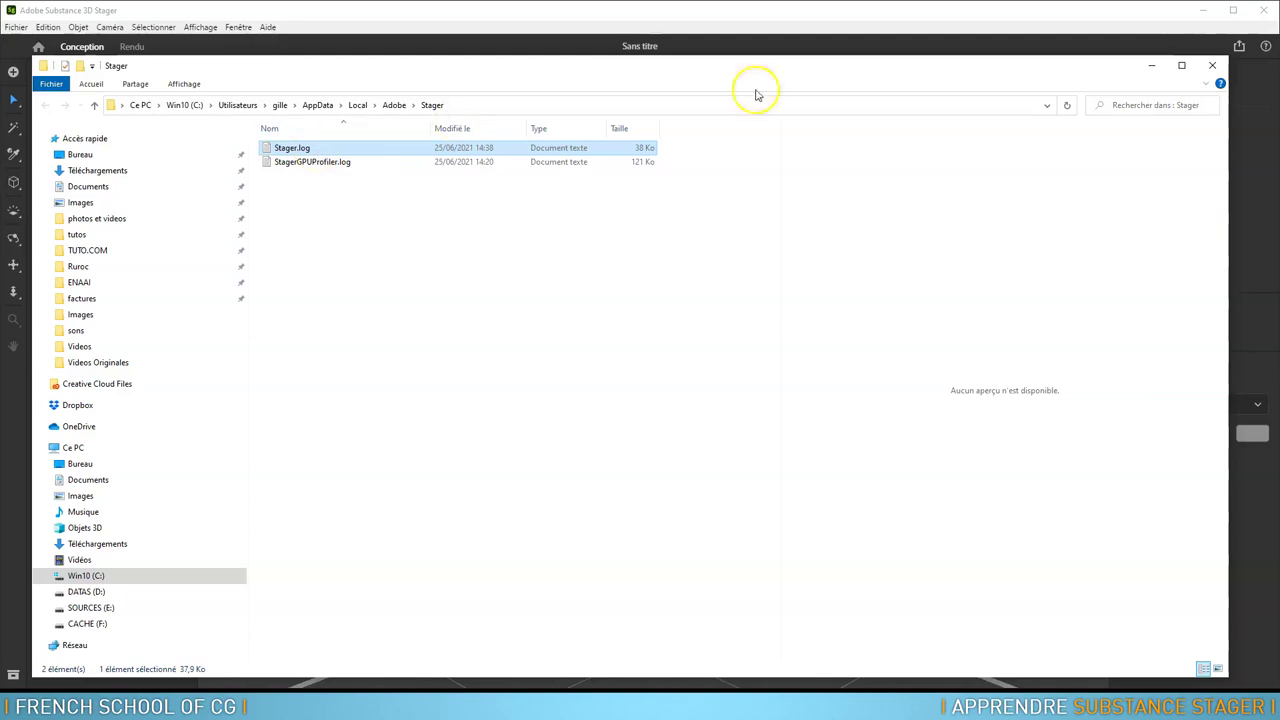
pyautogui.click(1212, 65)
# Step: Open the feedback web page (Donner votre avis), switch it to Adobe's French site, and close it
pyautogui.click(268, 27)
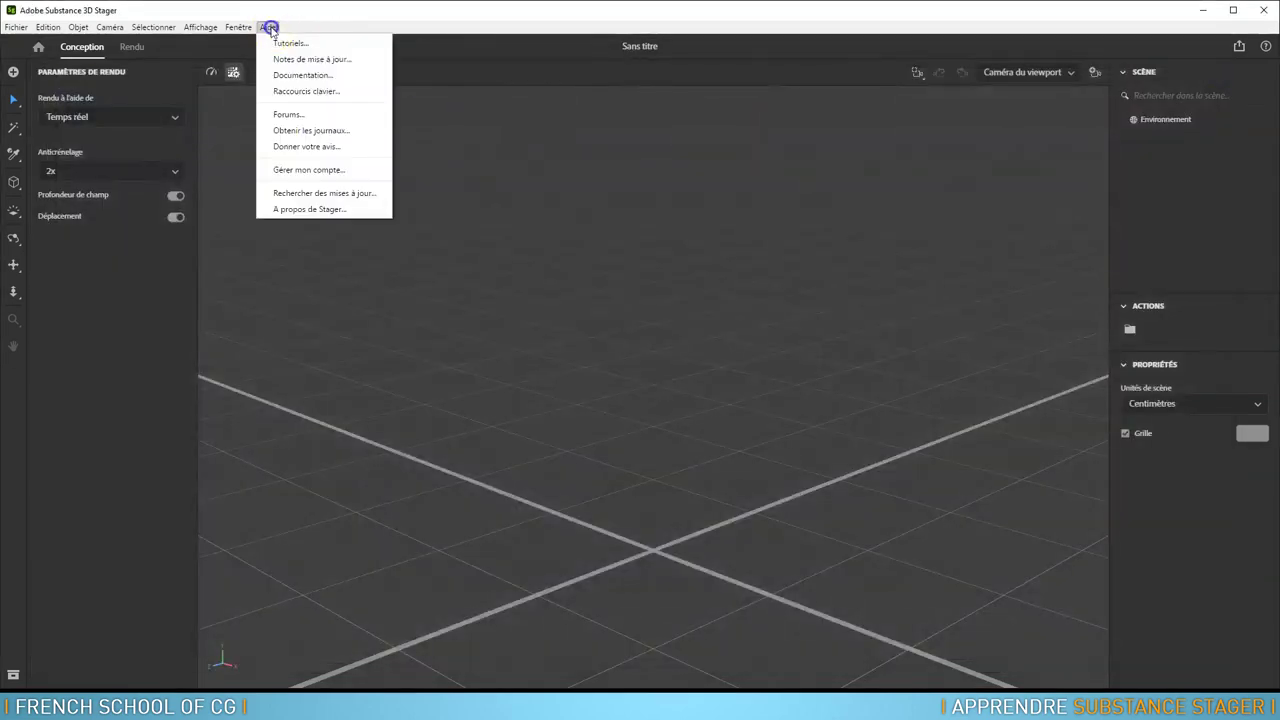
pyautogui.click(302, 148)
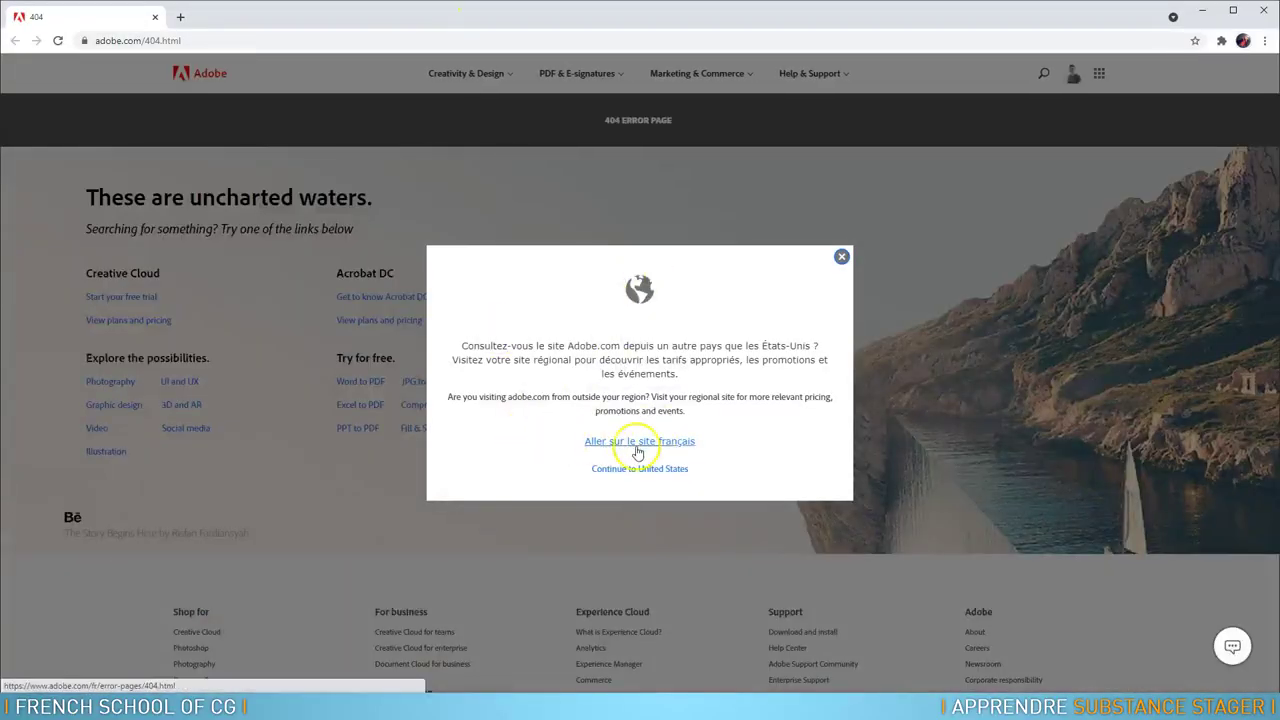
pyautogui.click(643, 444)
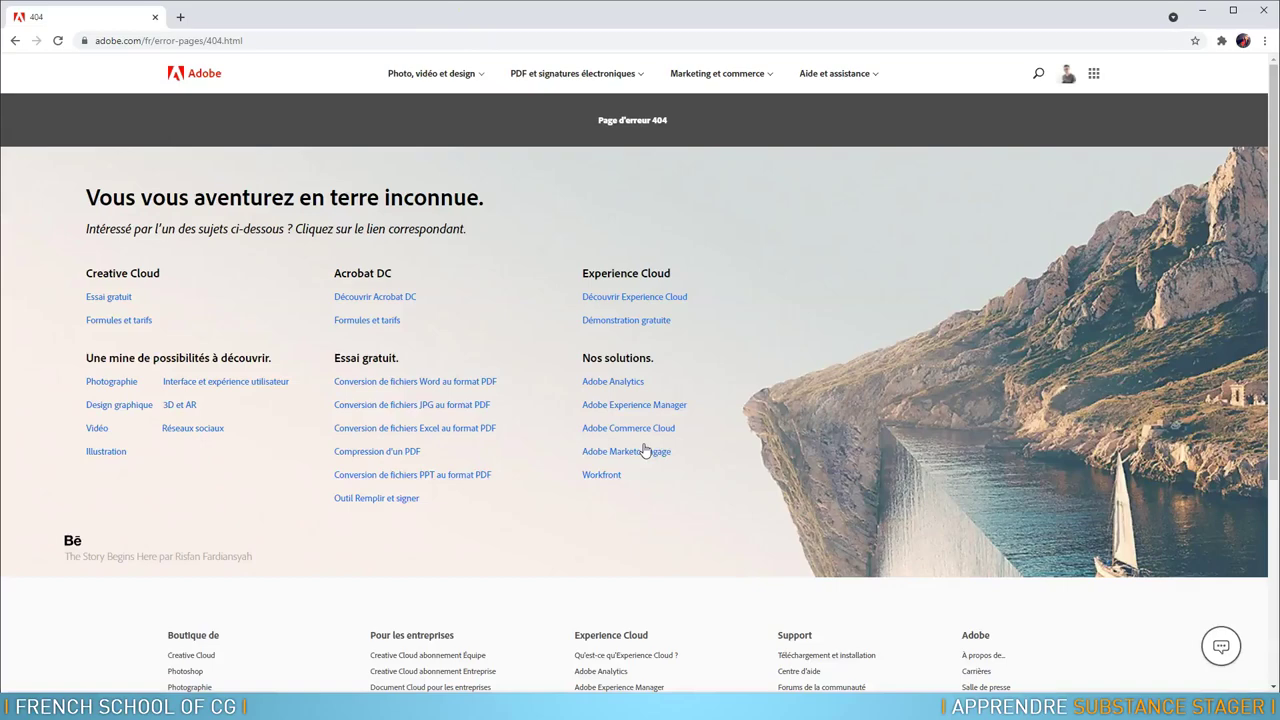
pyautogui.click(155, 18)
# Step: View the Adobe account management page in the browser, close it, and check for Stager updates
pyautogui.click(268, 27)
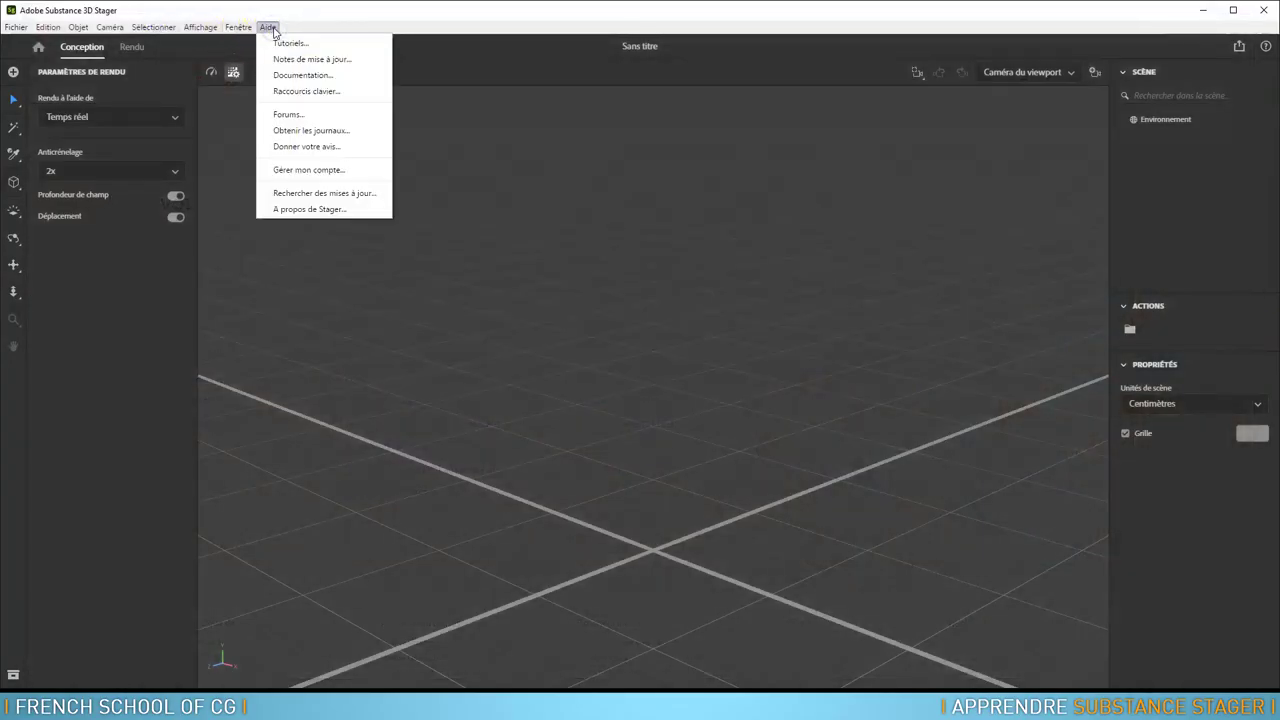
pyautogui.click(309, 172)
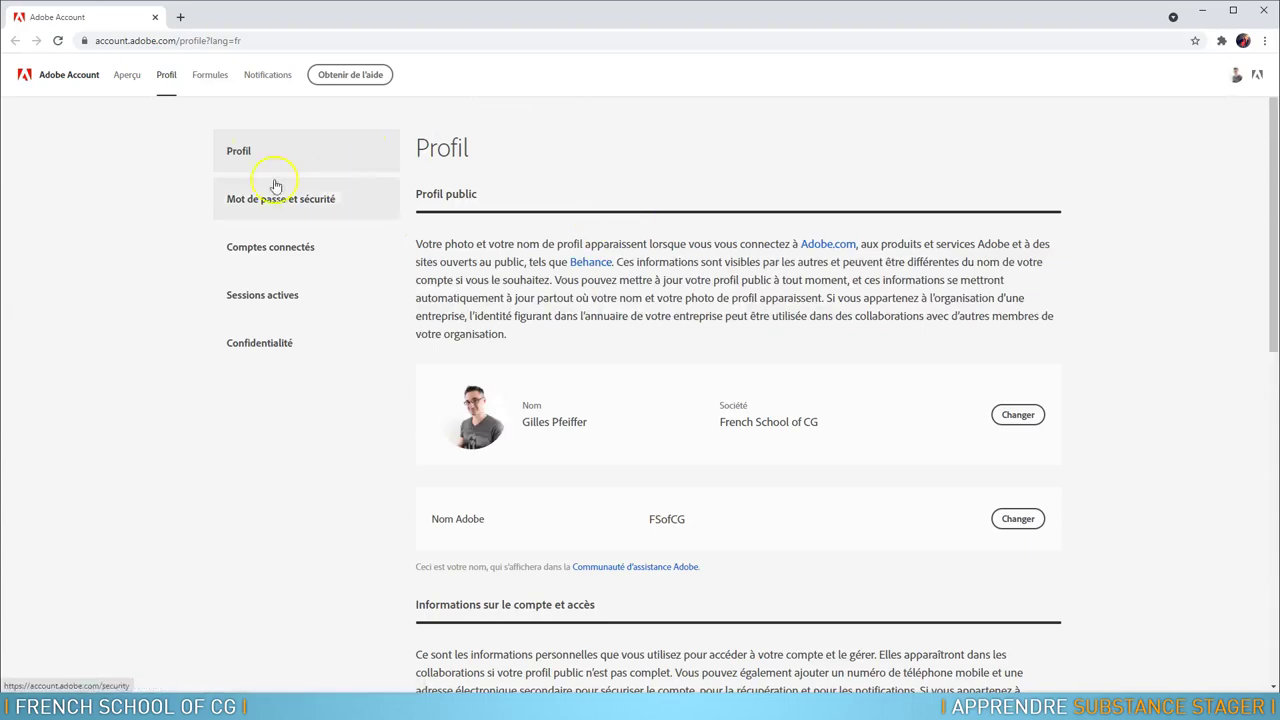
pyautogui.click(155, 17)
pyautogui.click(269, 27)
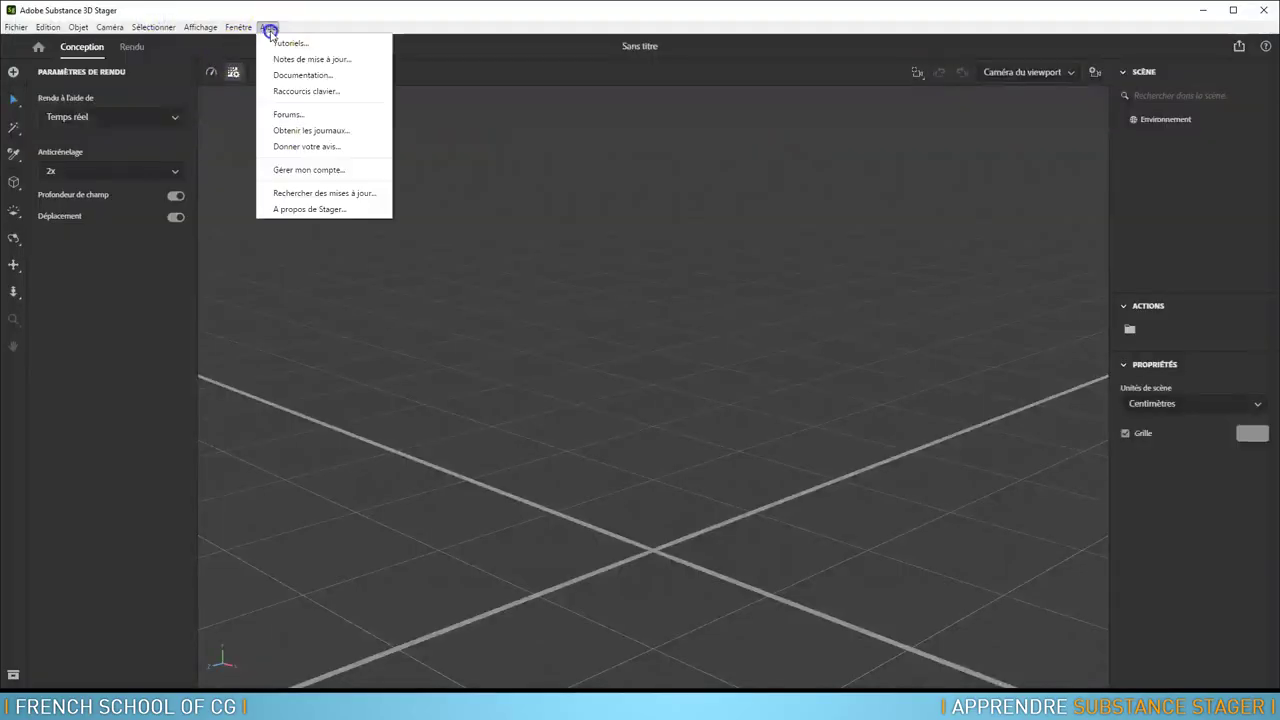
pyautogui.click(320, 193)
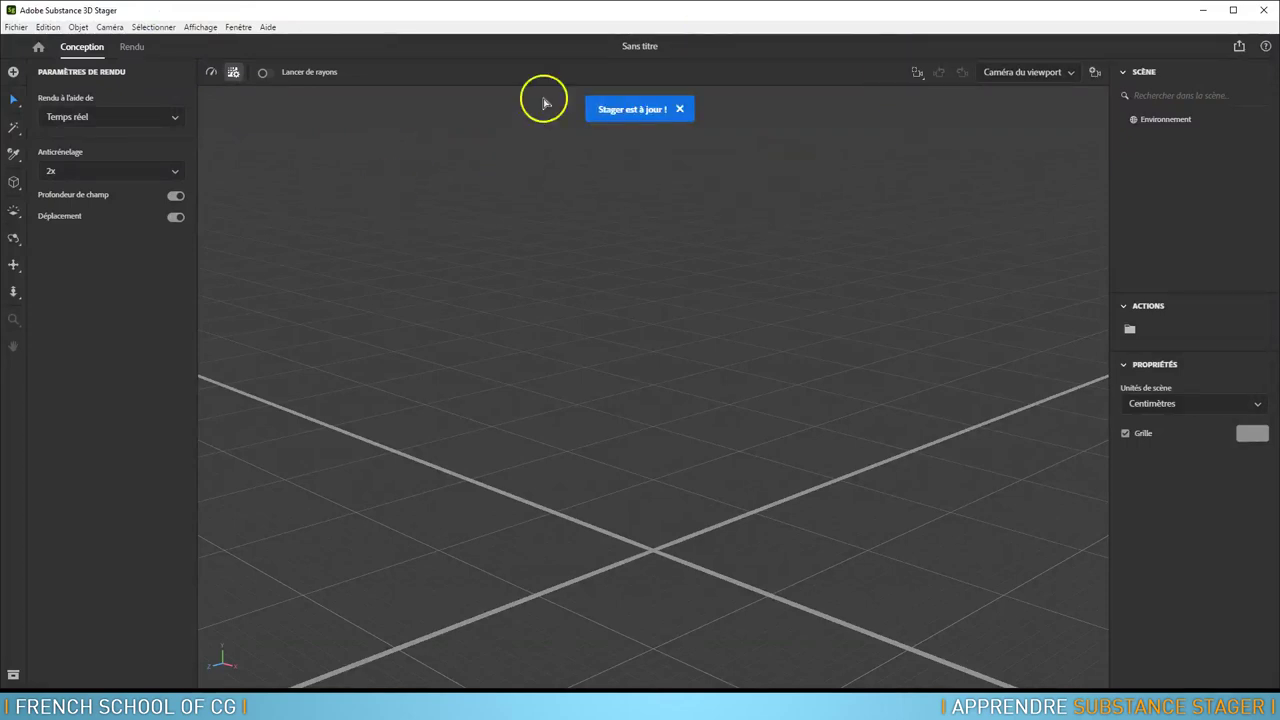
# Step: Review the version information and team credits in the À propos de Stager window, and close it
pyautogui.click(262, 28)
pyautogui.click(314, 210)
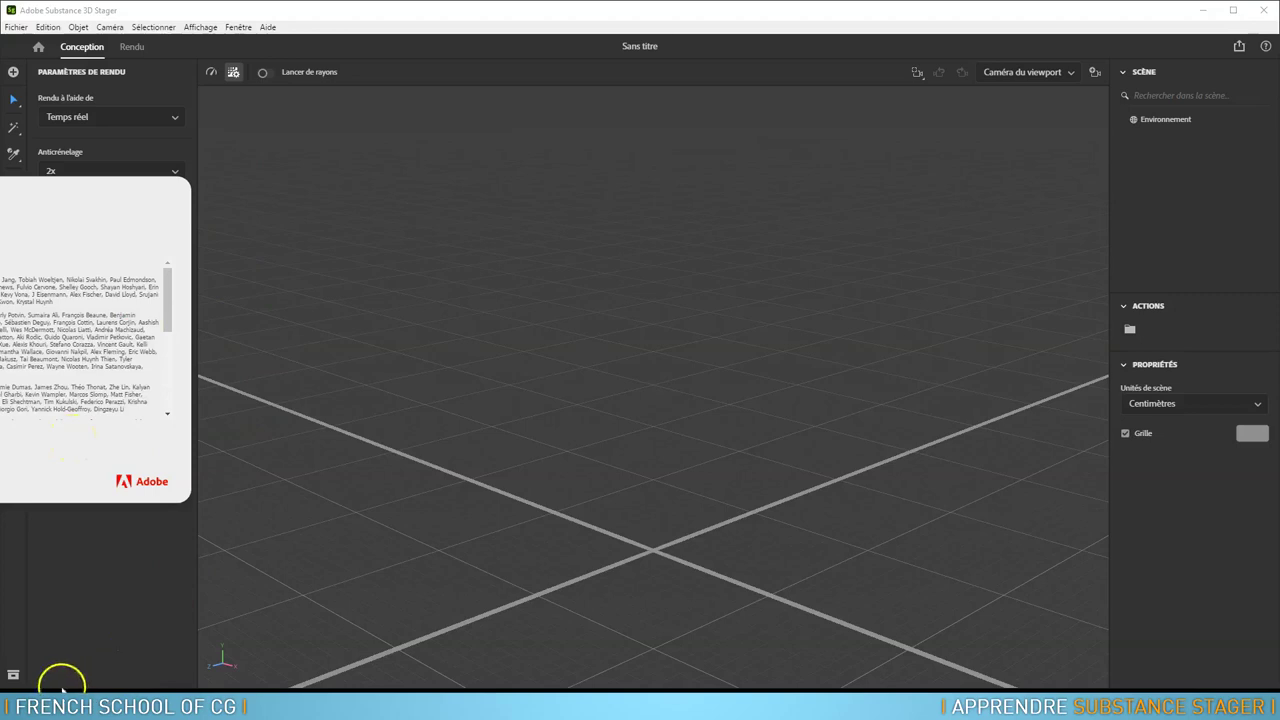
pyautogui.click(911, 27)
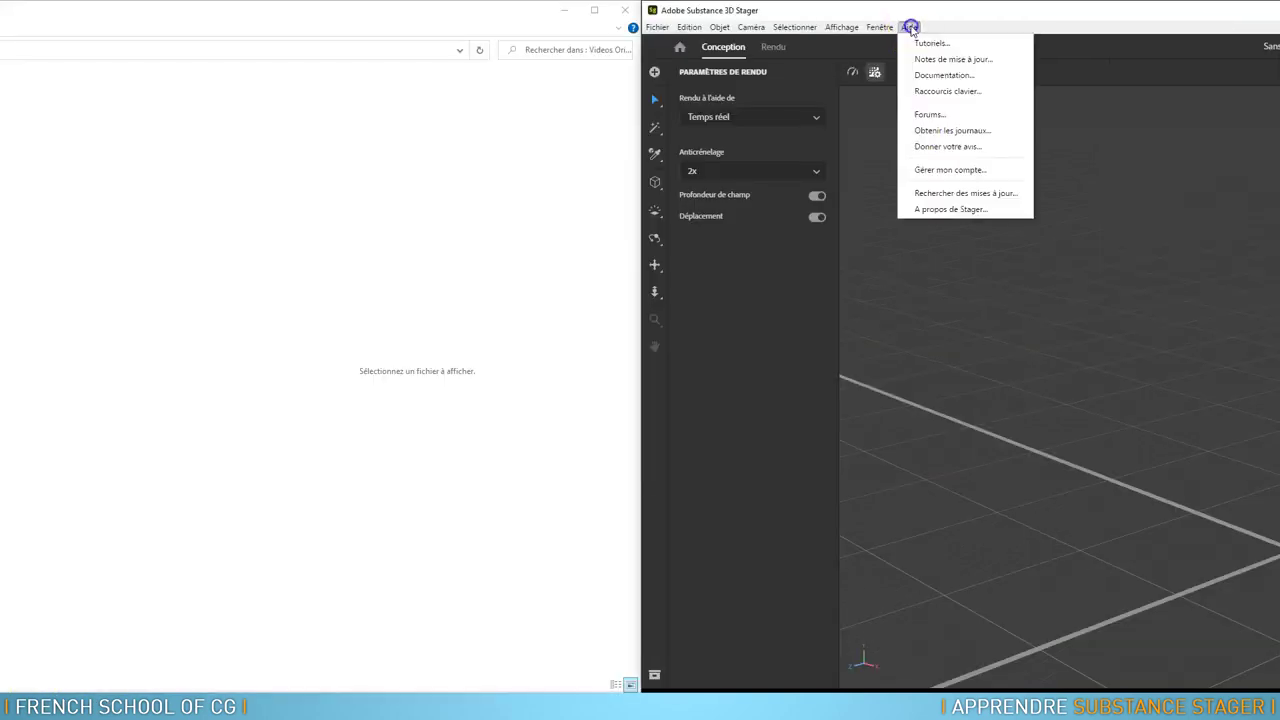
pyautogui.click(940, 209)
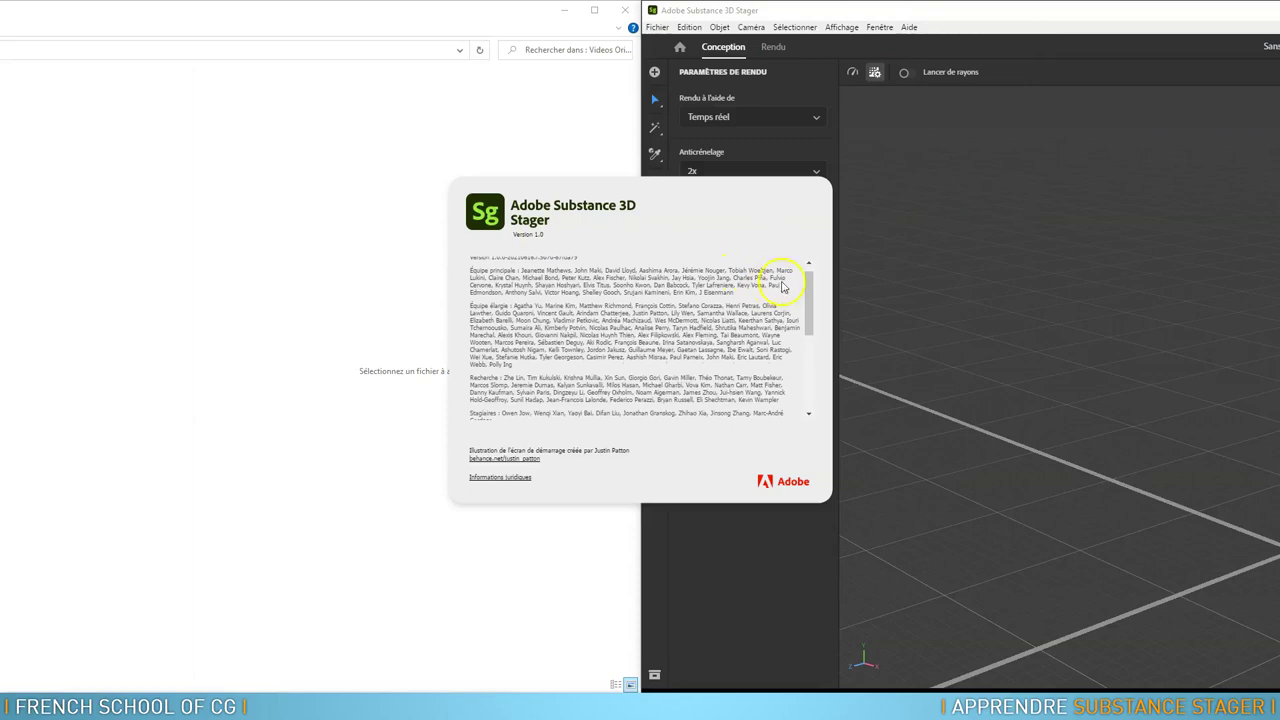
pyautogui.moveTo(808, 280); pyautogui.dragTo(812, 237)
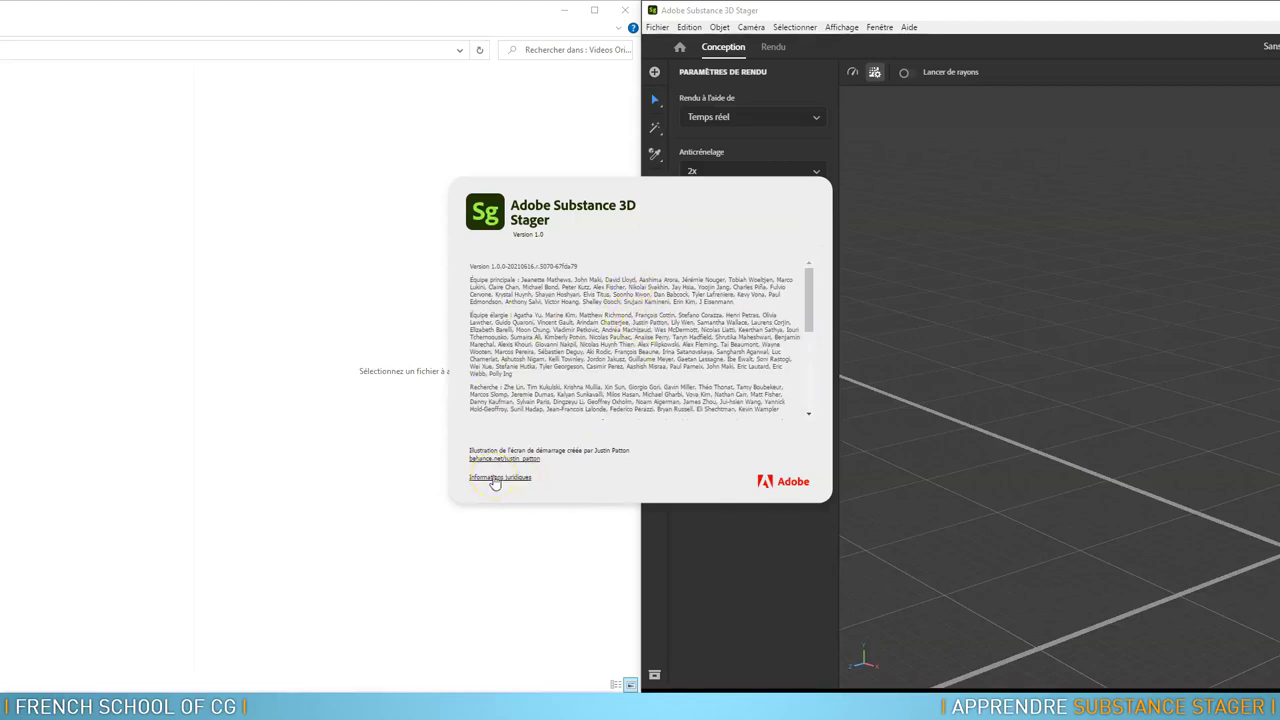
pyautogui.click(824, 213)
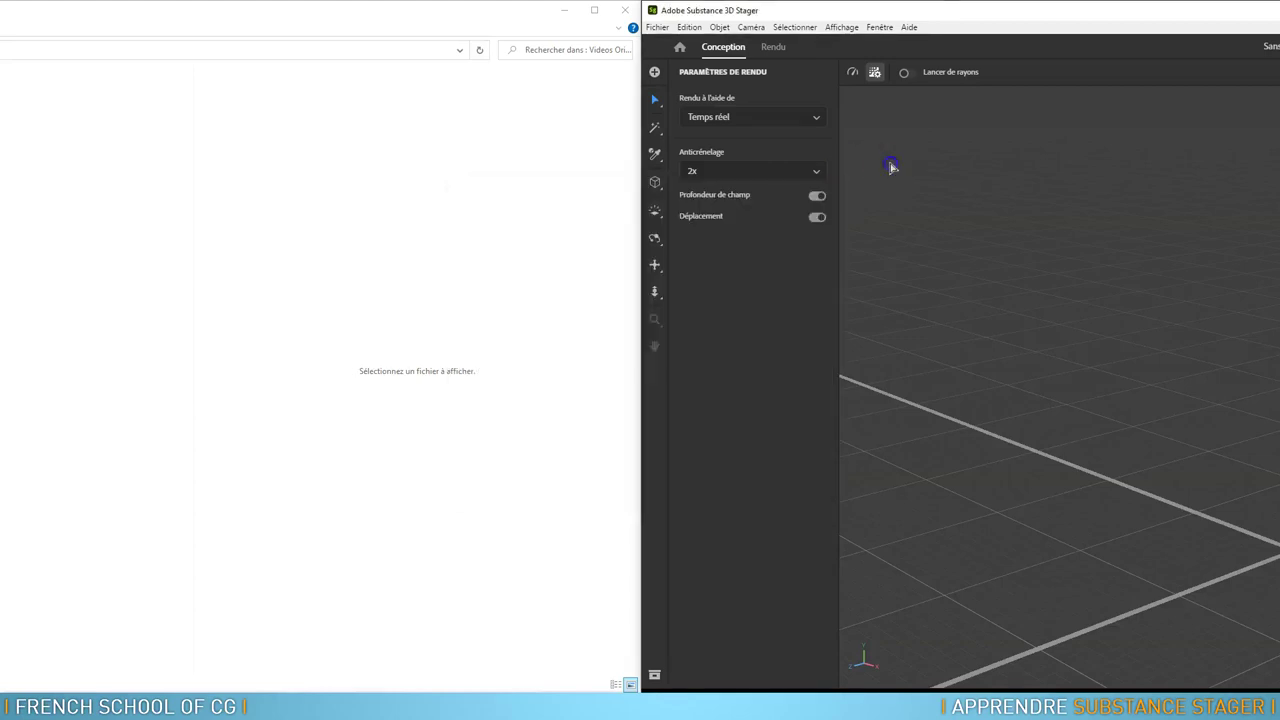